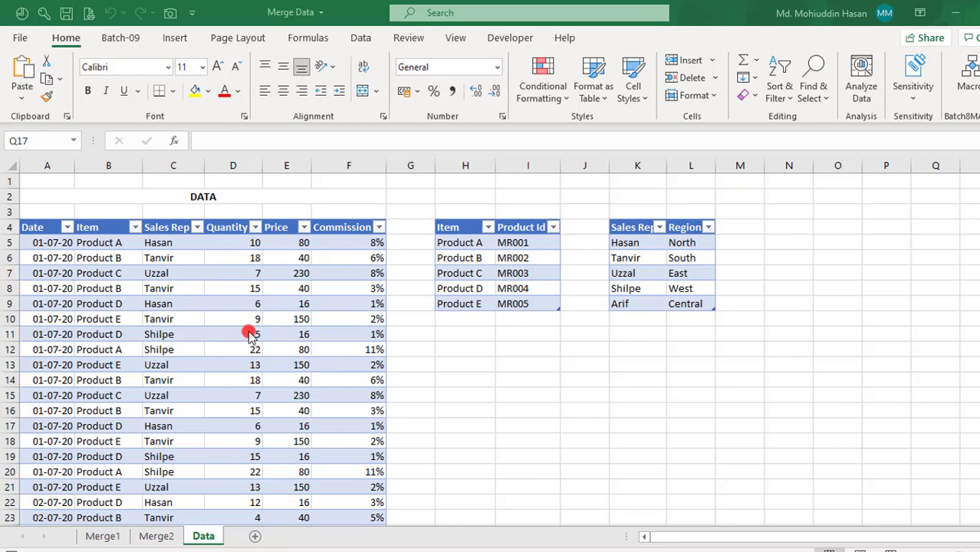
- Examine the sales data table and the Item/Product Id and Sales Rep/Region lookup tables for their shared columns
click(96, 306)
click(154, 288)
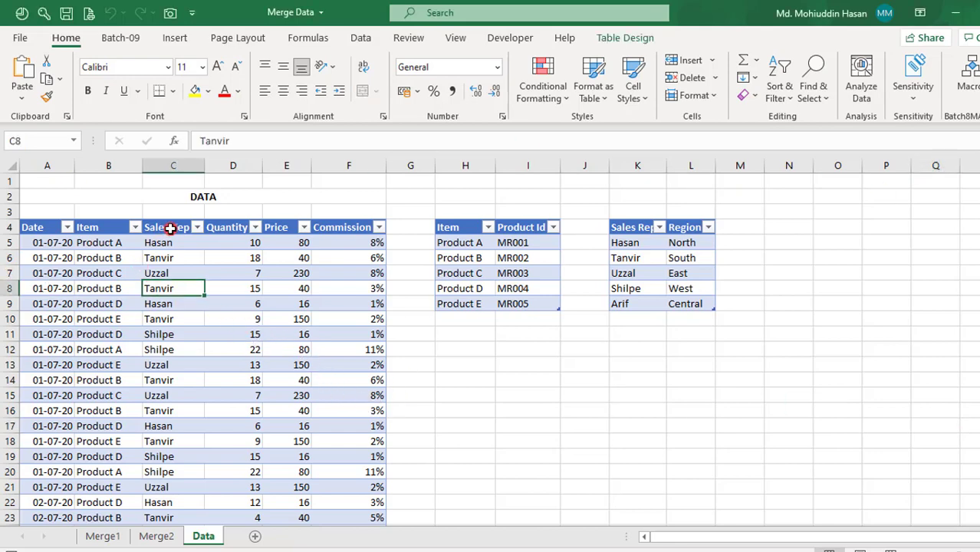
key(Up)
key(Up)
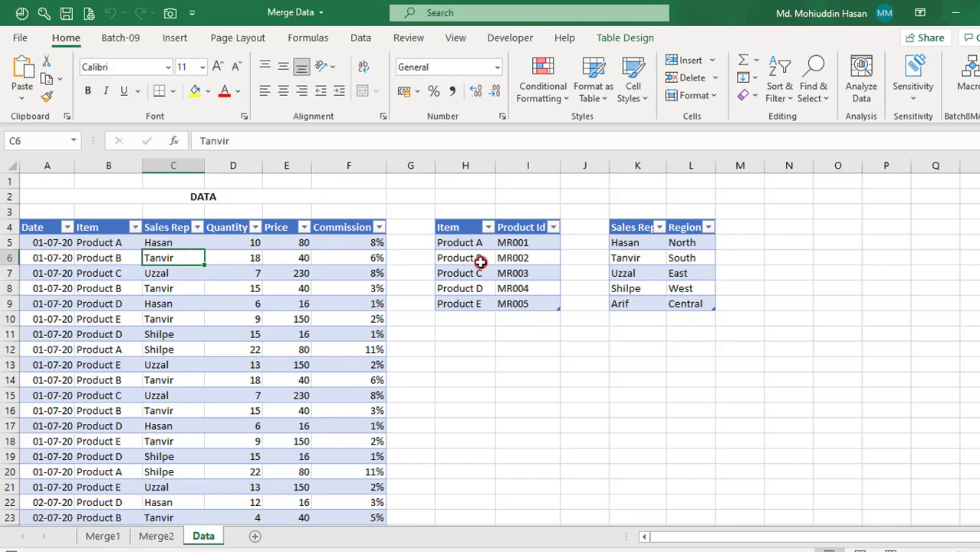
click(471, 256)
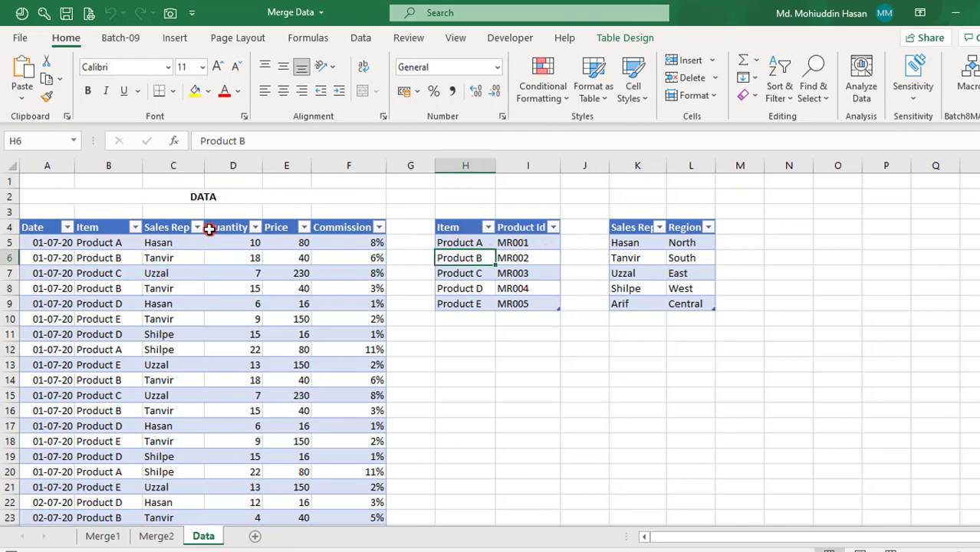
click(537, 247)
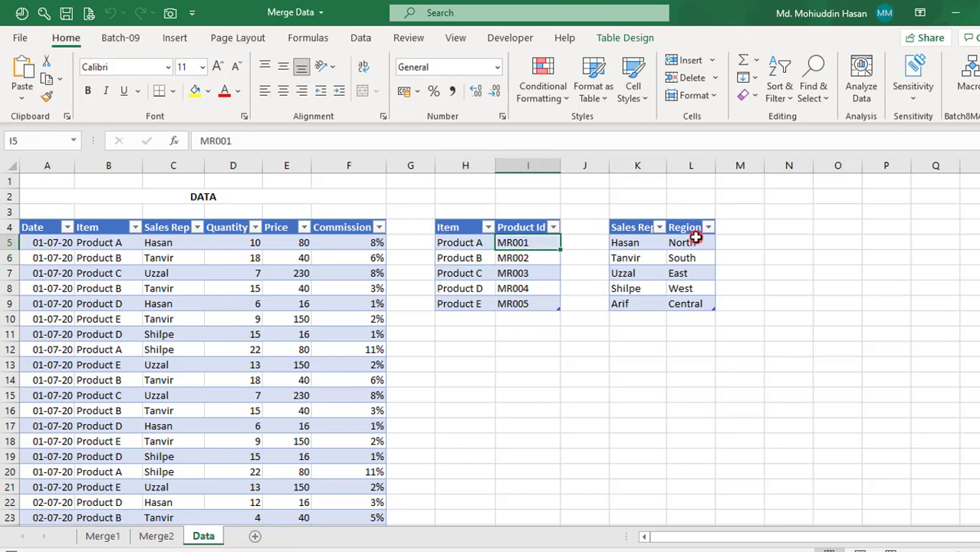
drag(693, 229, 682, 311)
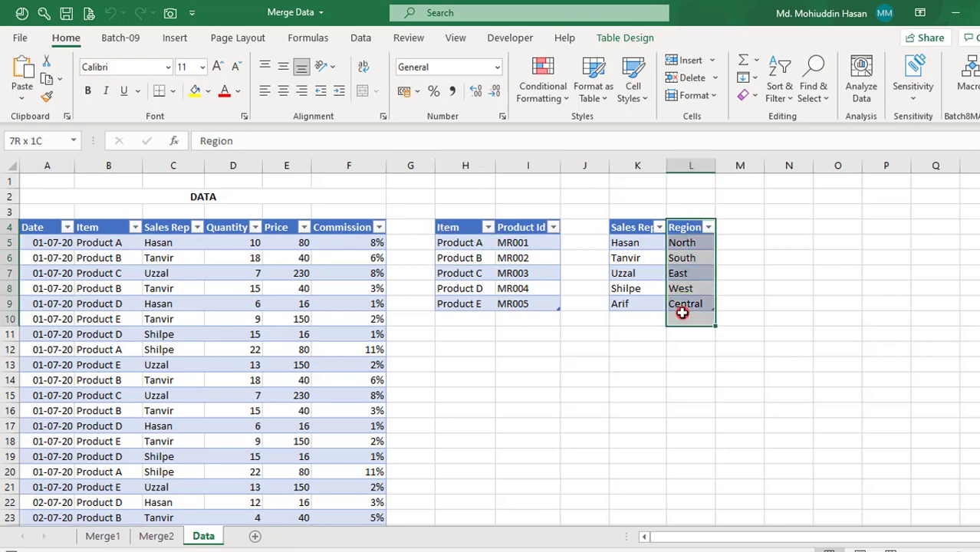
click(637, 228)
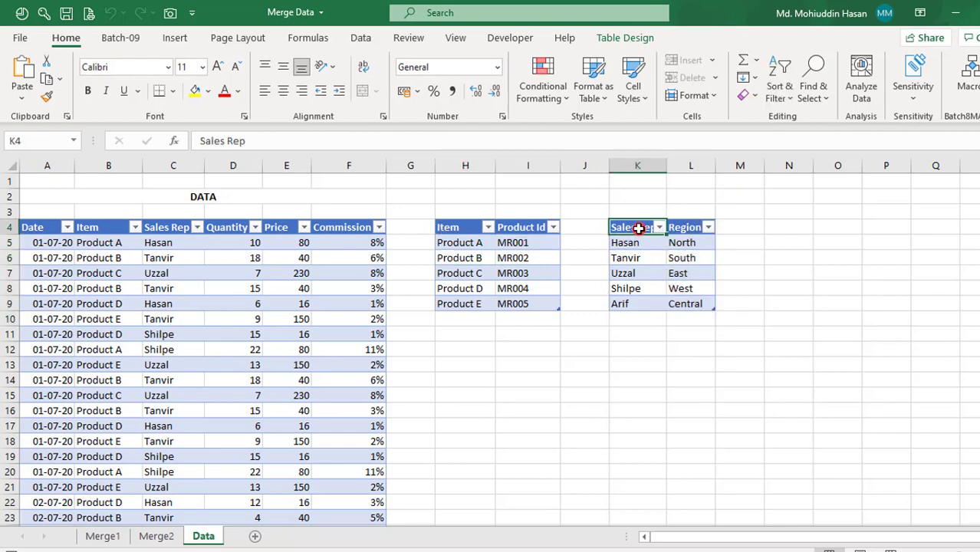
click(157, 230)
drag(525, 227, 525, 258)
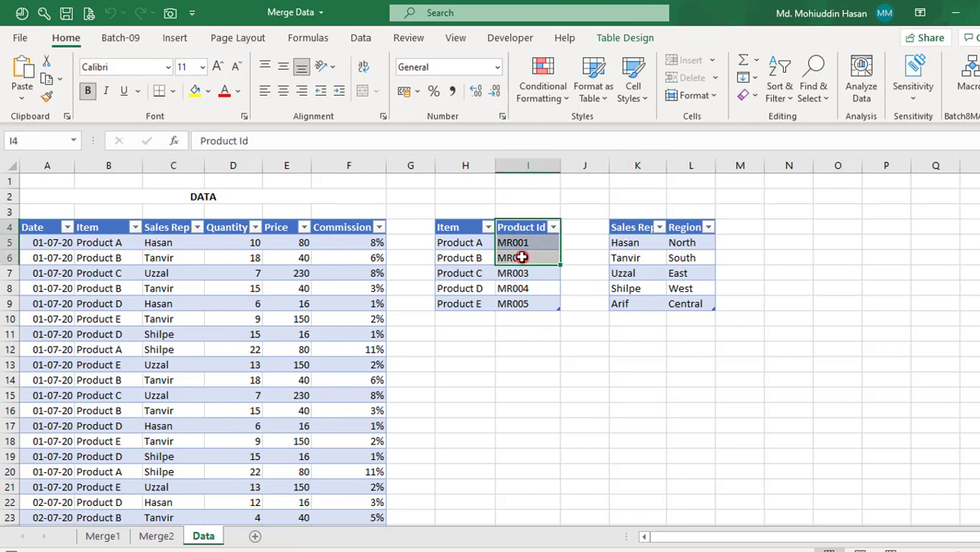
click(459, 242)
click(92, 256)
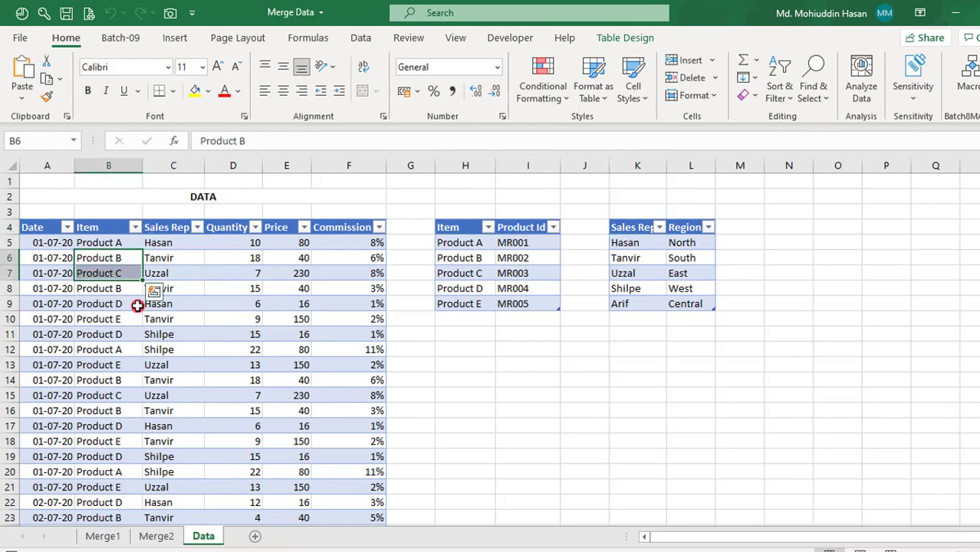
scroll(136, 334, down, 20)
scroll(136, 374, up, 20)
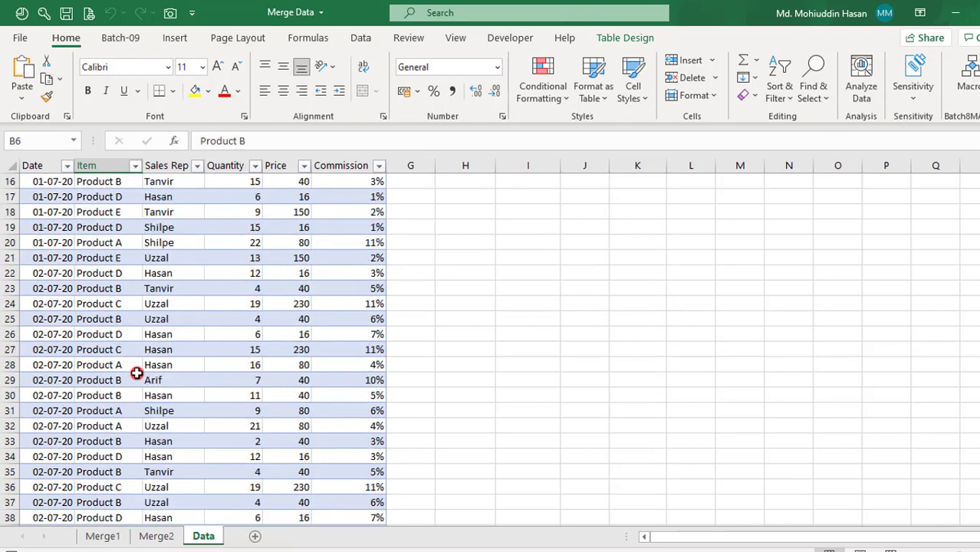
click(510, 241)
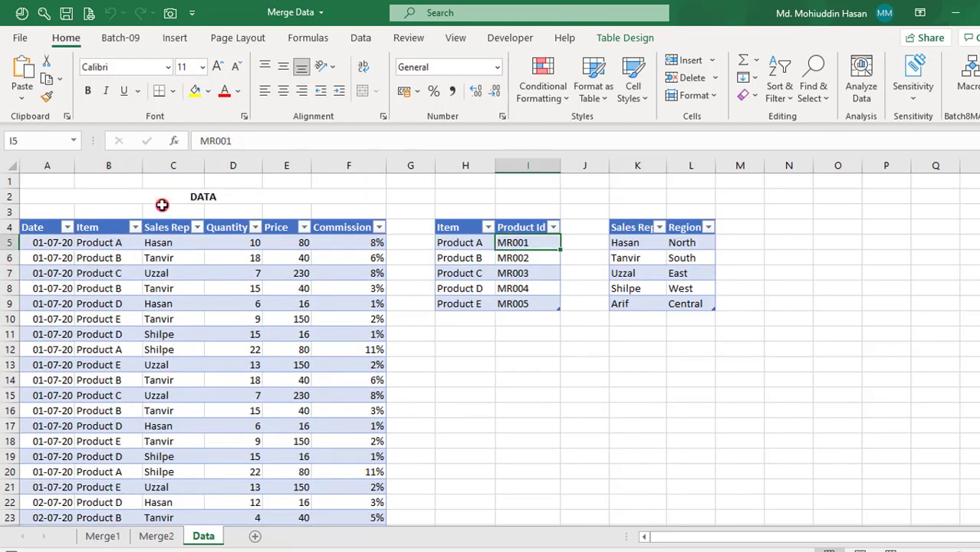
click(679, 228)
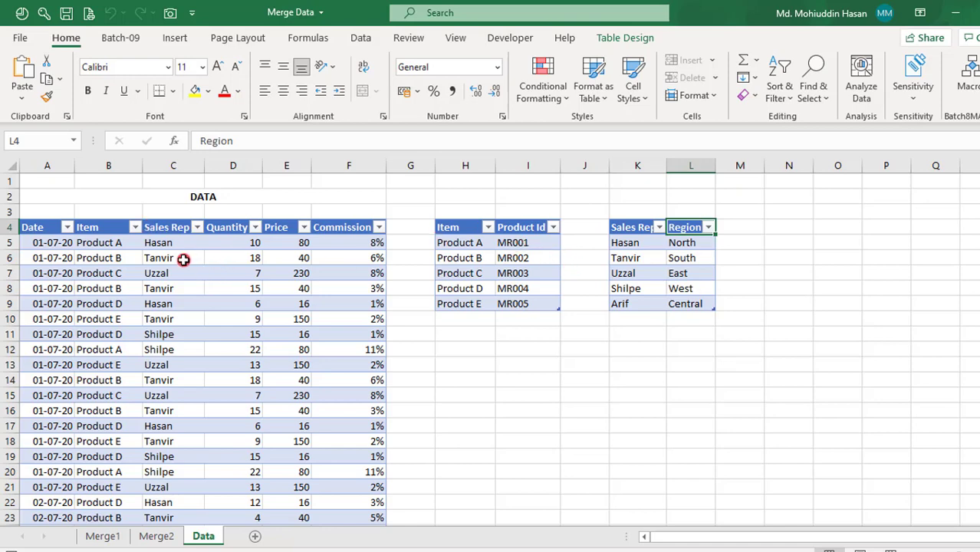
click(99, 241)
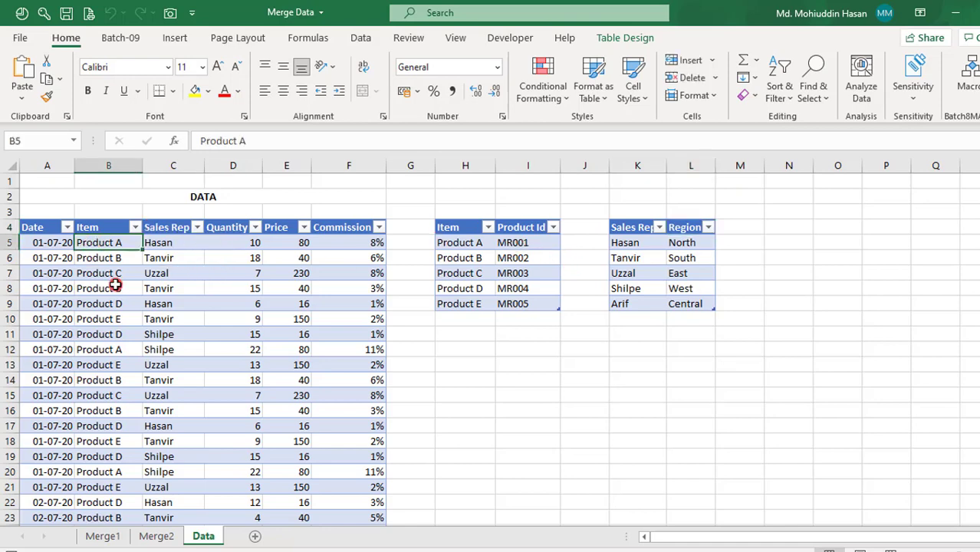
click(521, 242)
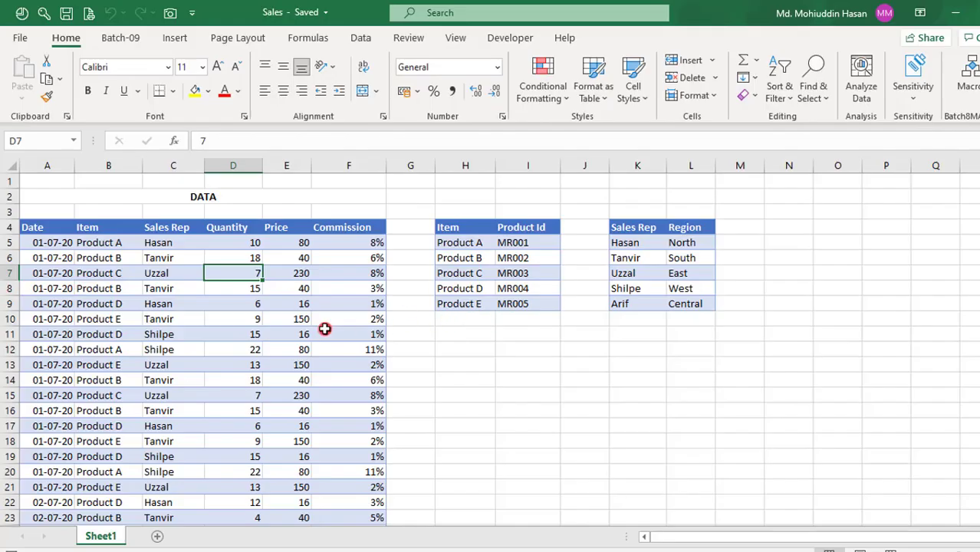
click(112, 244)
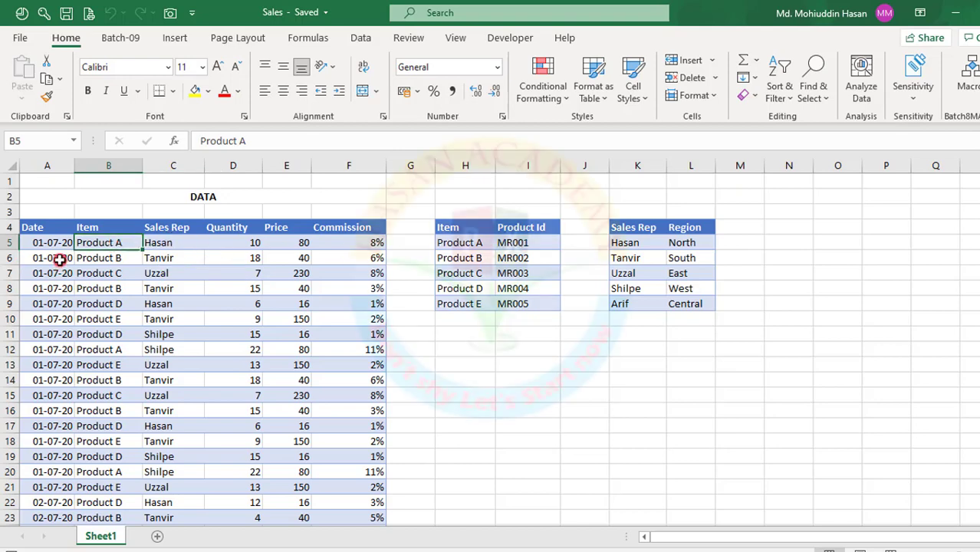
click(220, 288)
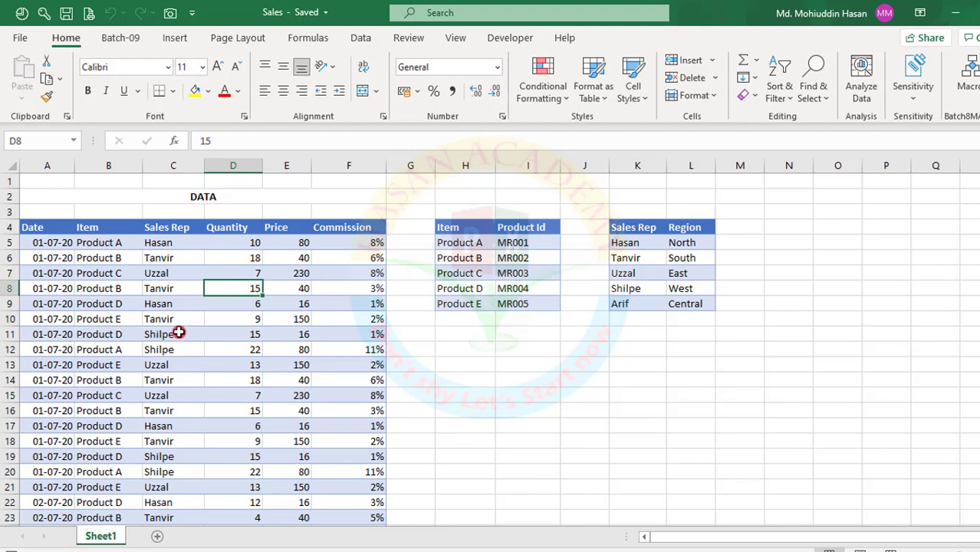
click(147, 260)
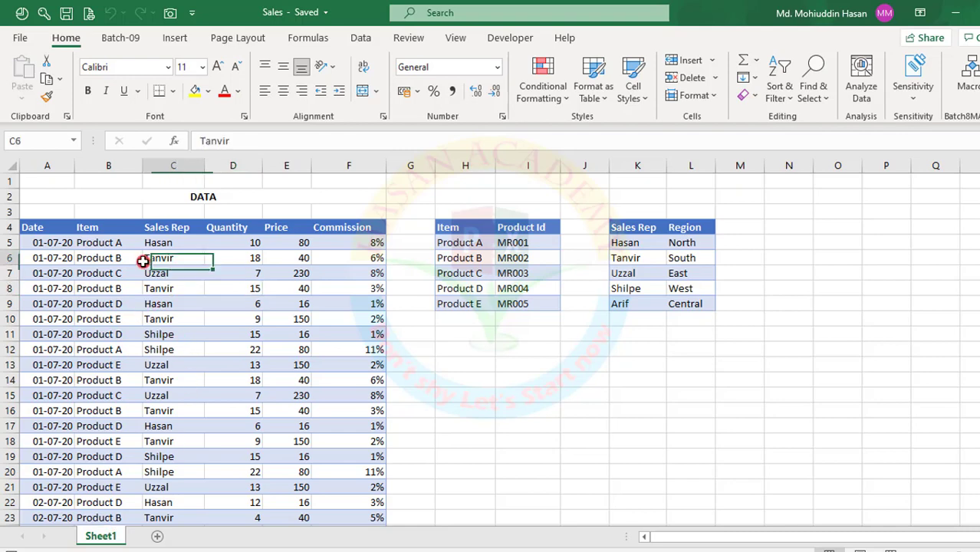
click(168, 37)
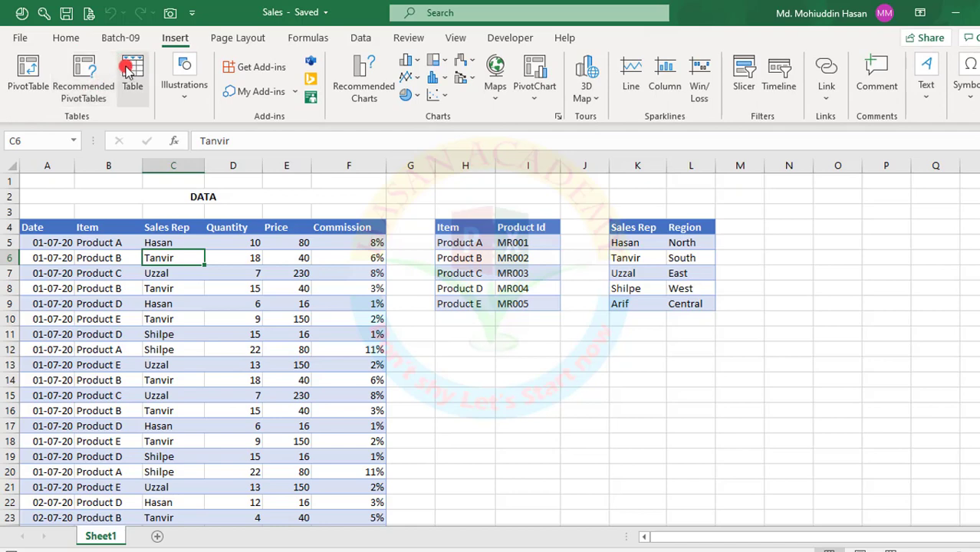
- Convert the sales data range A4:F445 to a table with headers and load it into the Power Query Editor
click(160, 303)
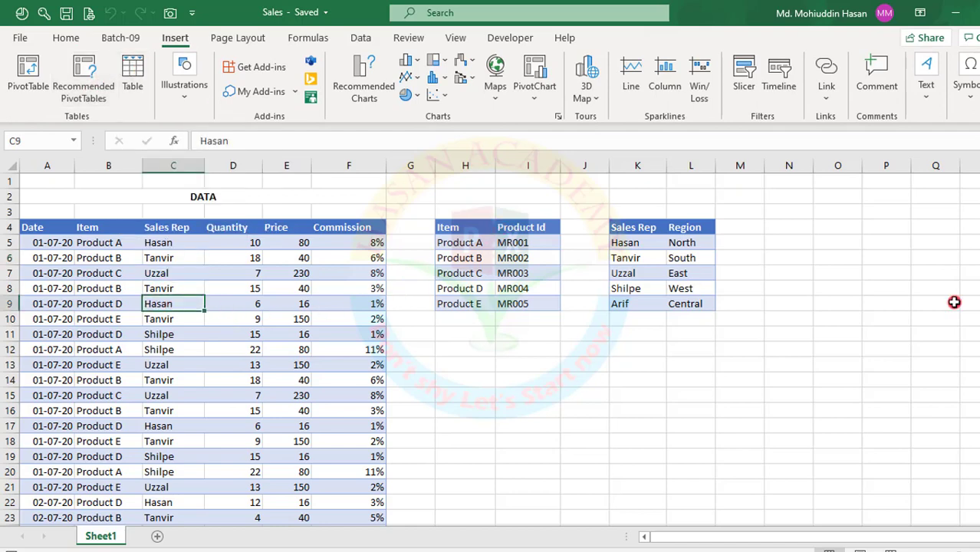
click(360, 38)
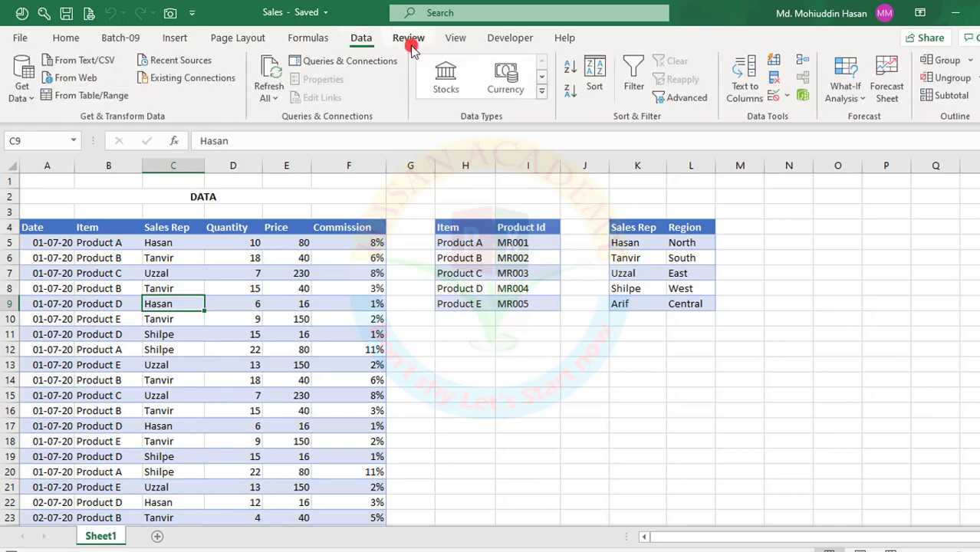
click(77, 97)
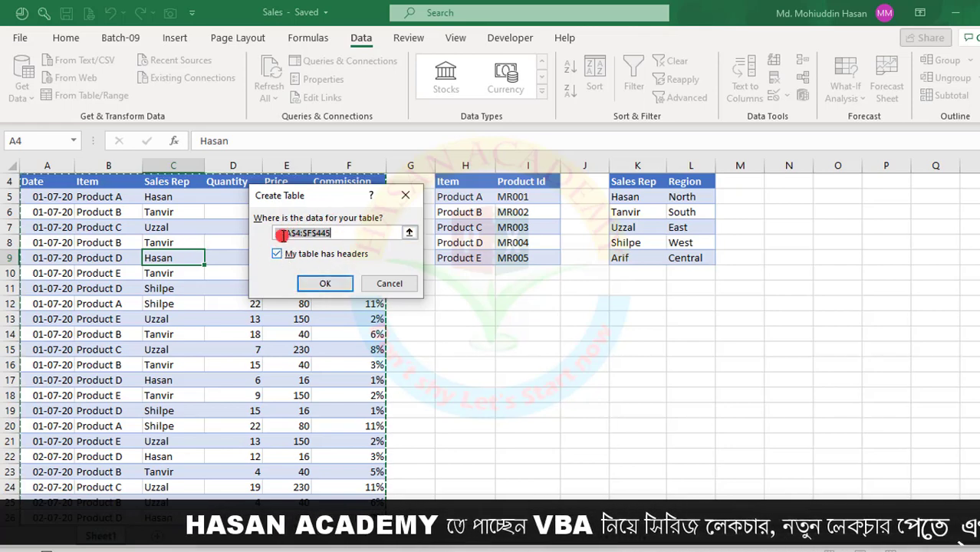
click(322, 285)
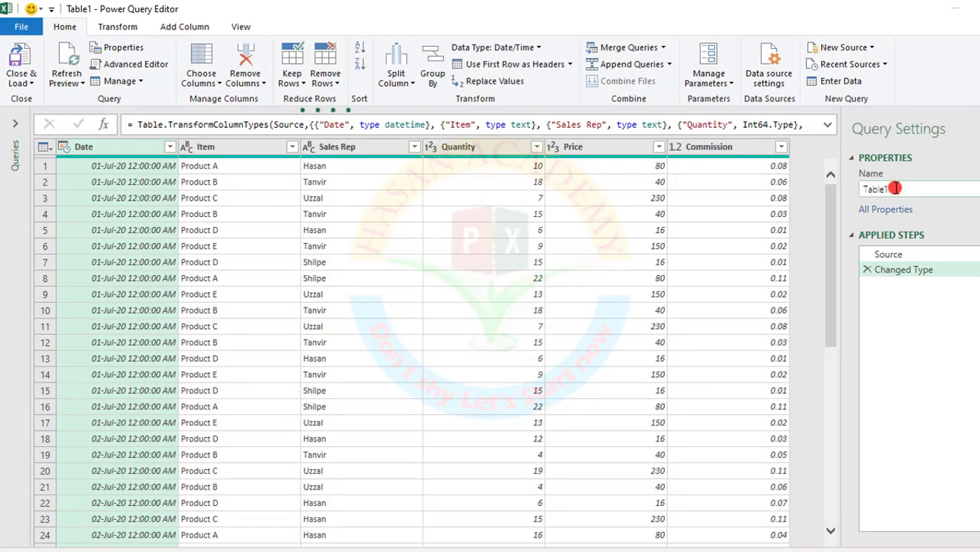
- Rename the sales query as salesdata
click(891, 190)
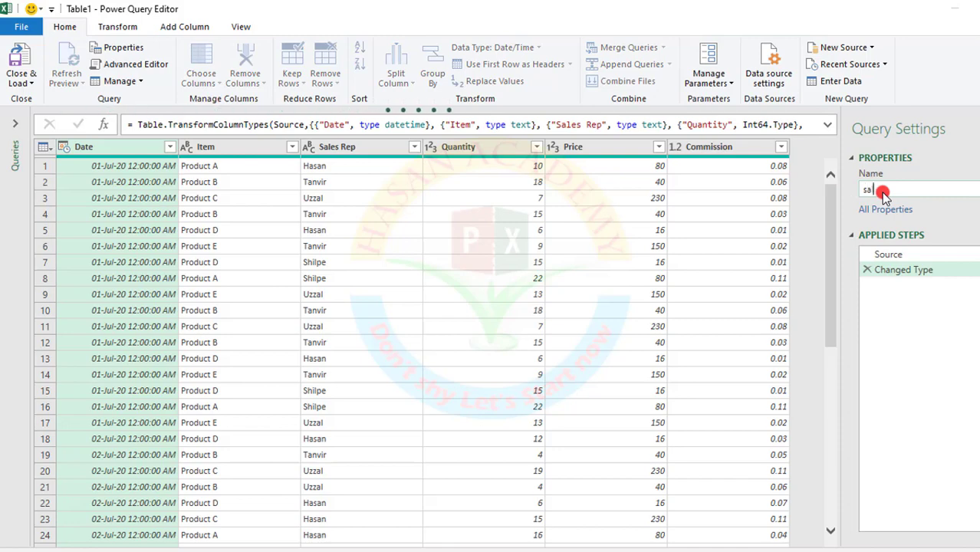
text(salesda)
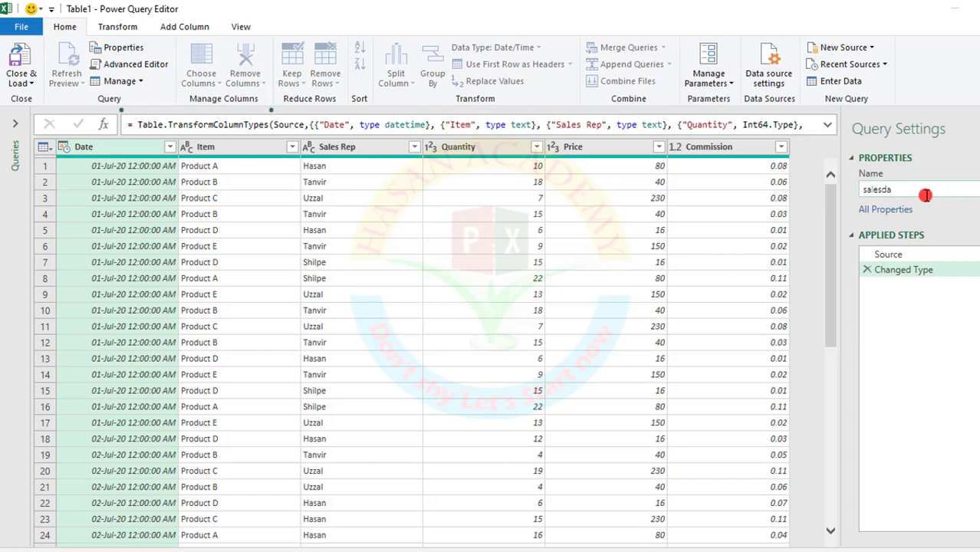
text(ta)
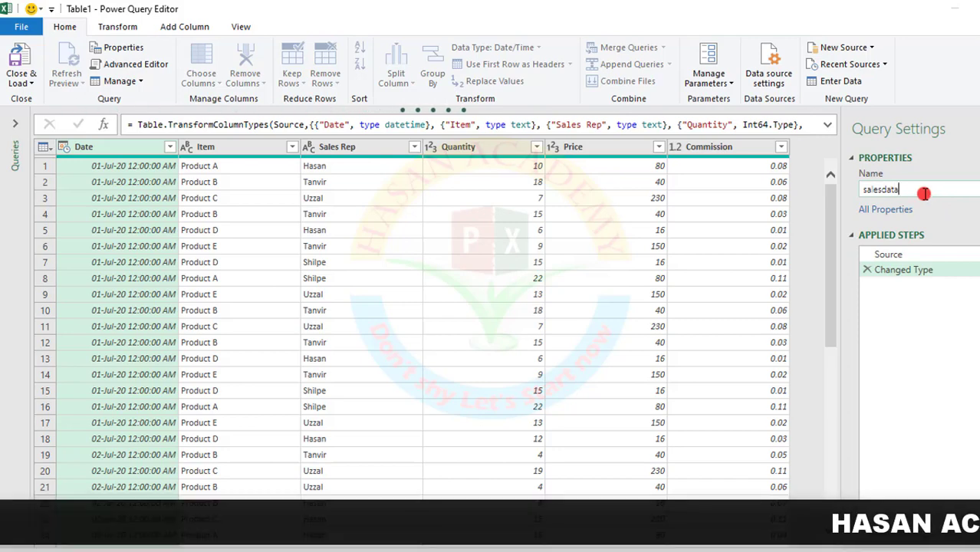
key(Return)
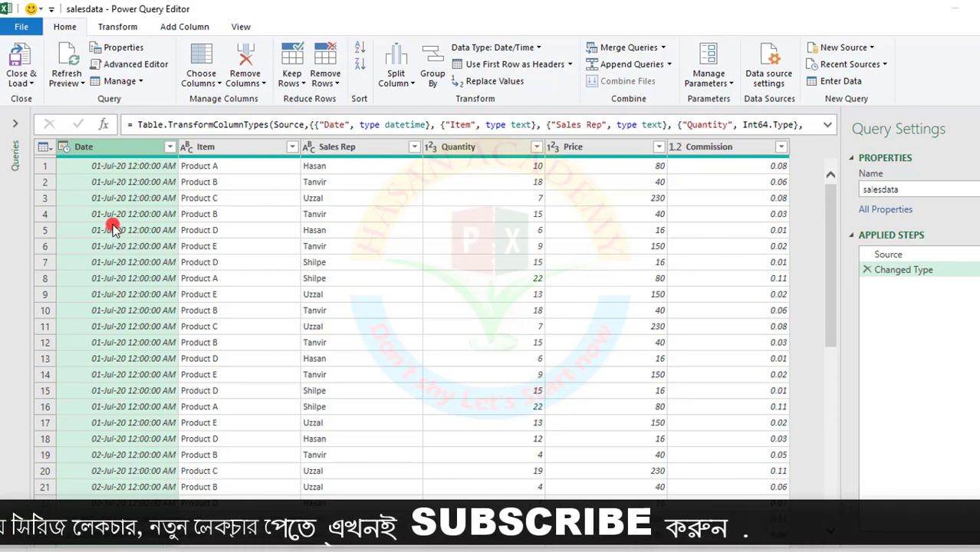
- Change the Date column's data type to Date, replacing the current type conversion
click(119, 27)
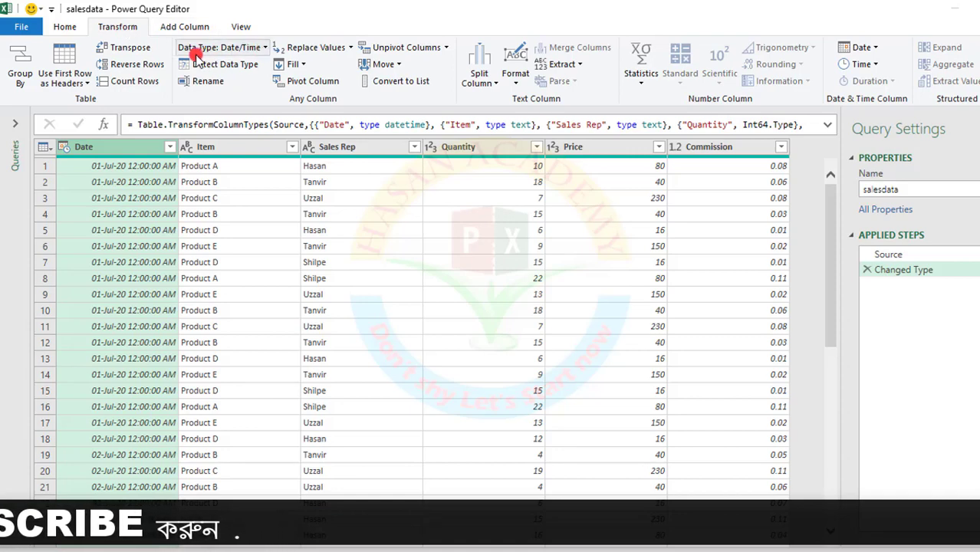
click(265, 48)
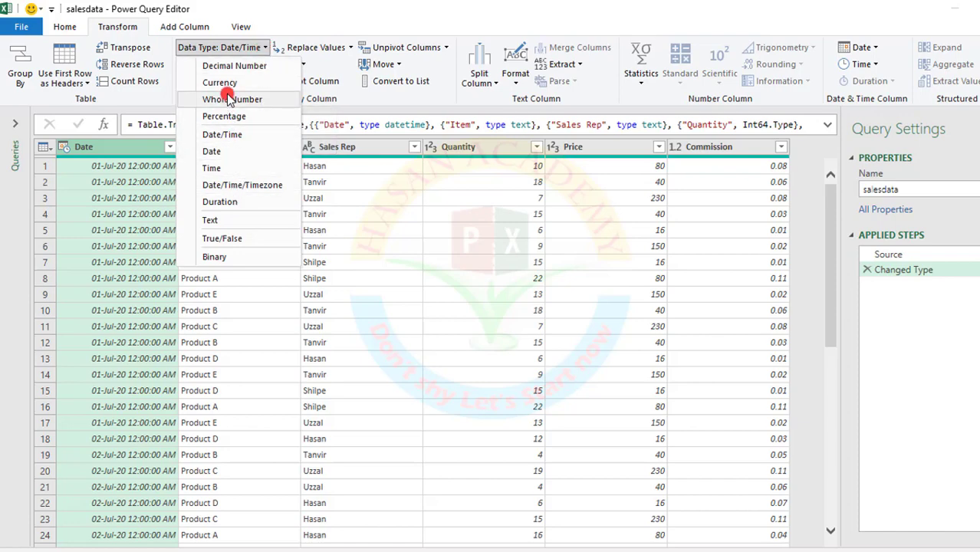
click(228, 153)
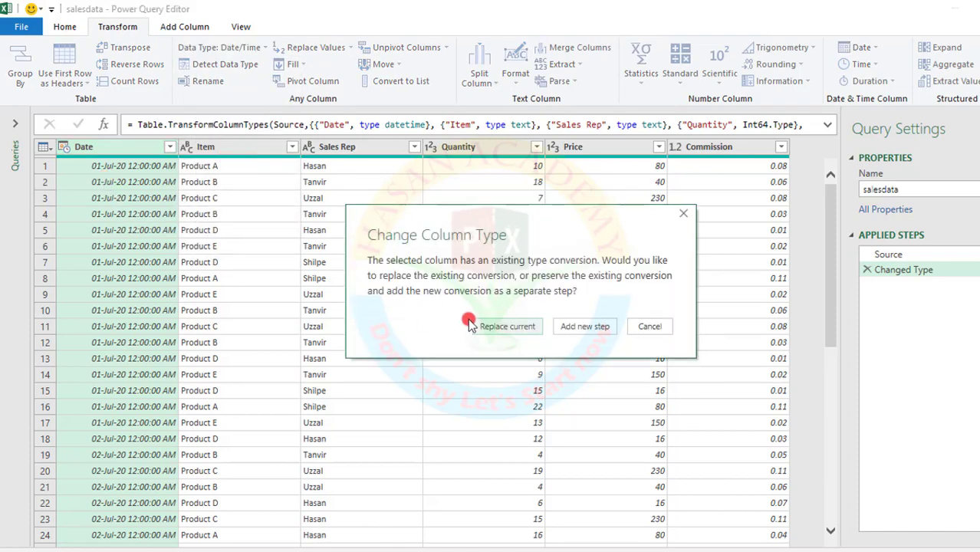
click(497, 328)
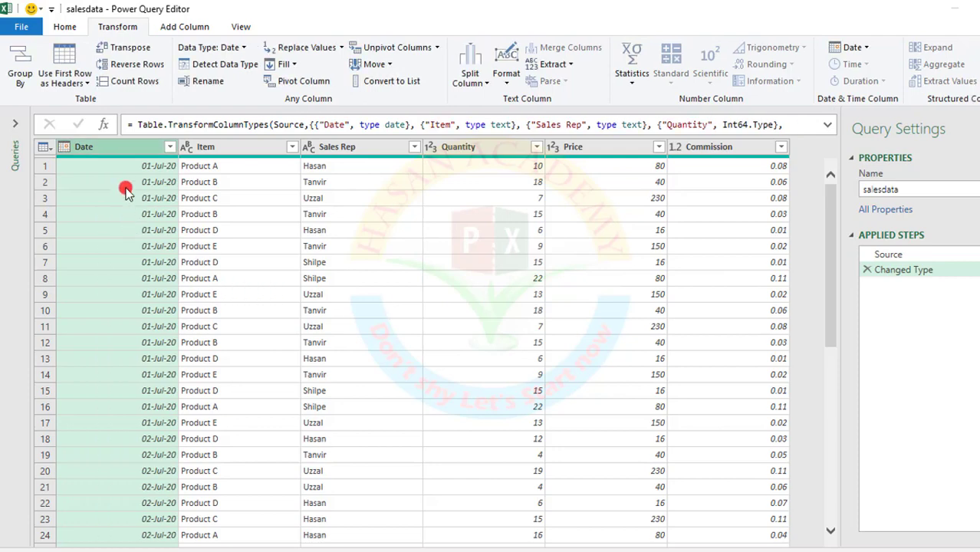
- Close the query editor and load the salesdata query to the workbook as a connection only
click(63, 28)
click(31, 77)
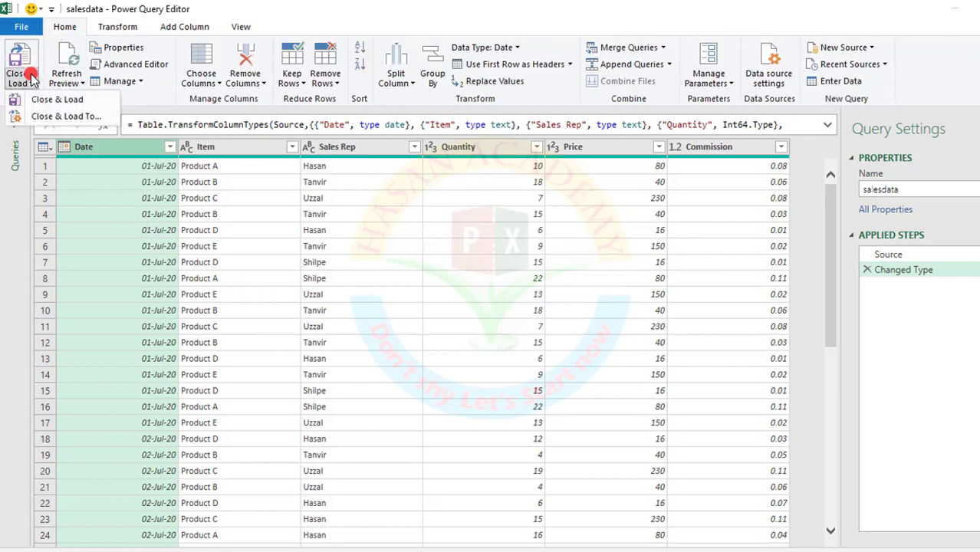
click(26, 113)
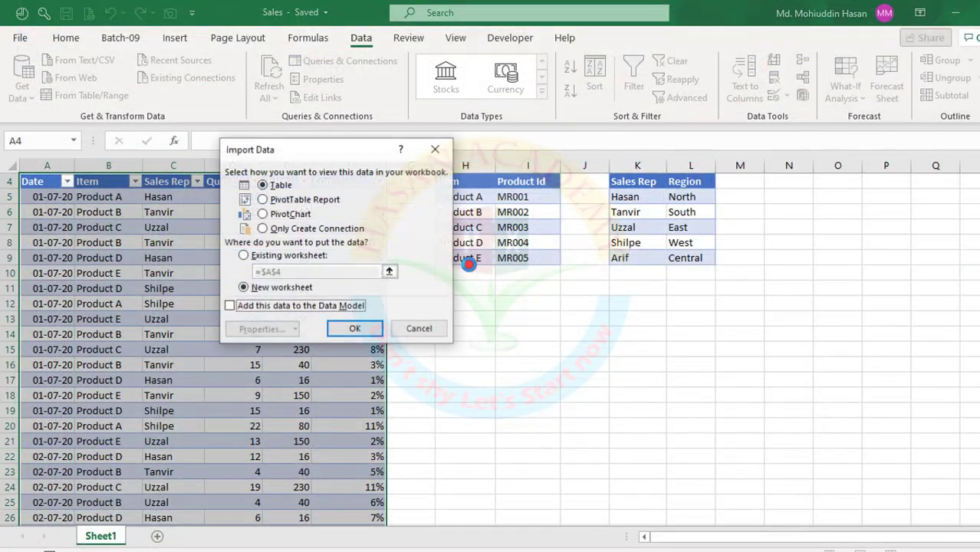
click(265, 230)
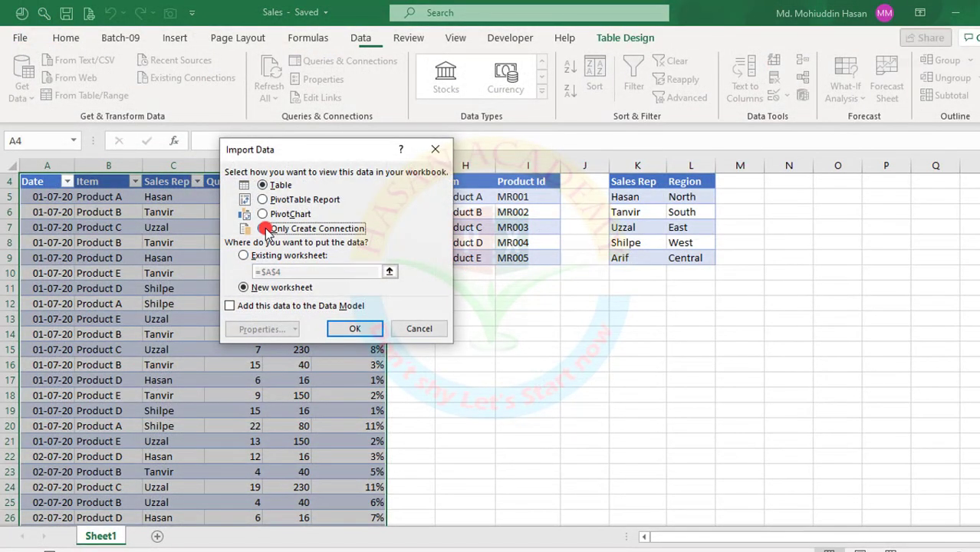
click(354, 328)
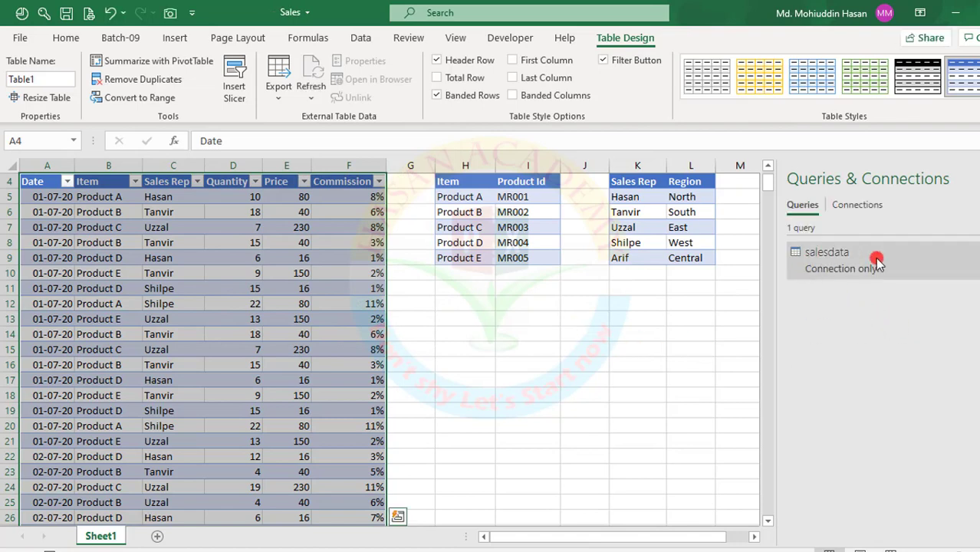
mouse_move(876, 262)
- Convert the Item and Product Id range H4:I9 to a table with headers and load it into the Power Query Editor
click(491, 215)
scroll(476, 245, up, 1)
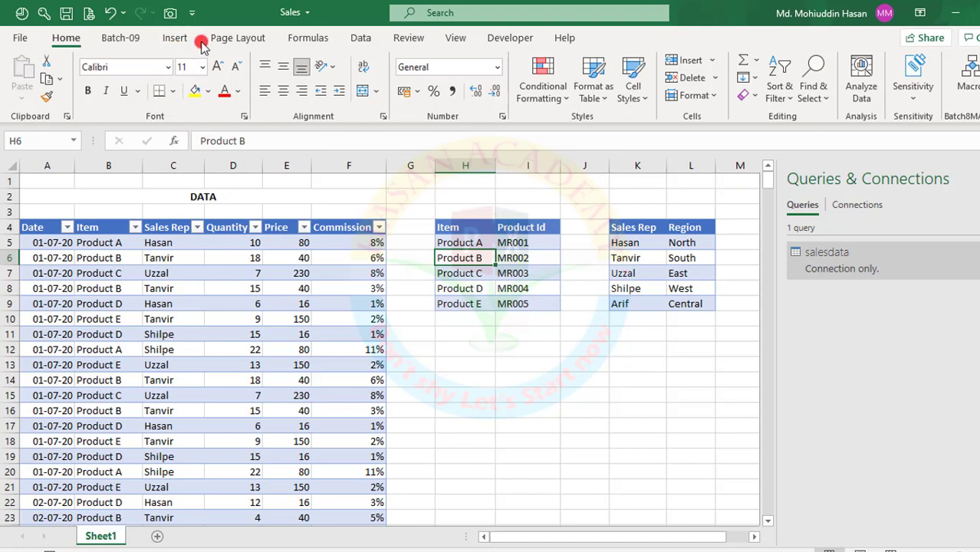
click(361, 37)
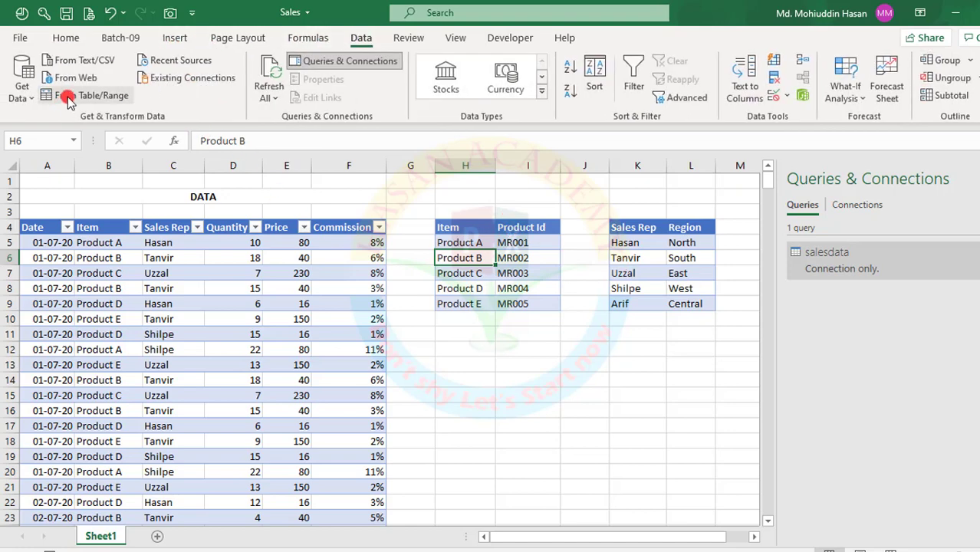
click(68, 100)
click(326, 284)
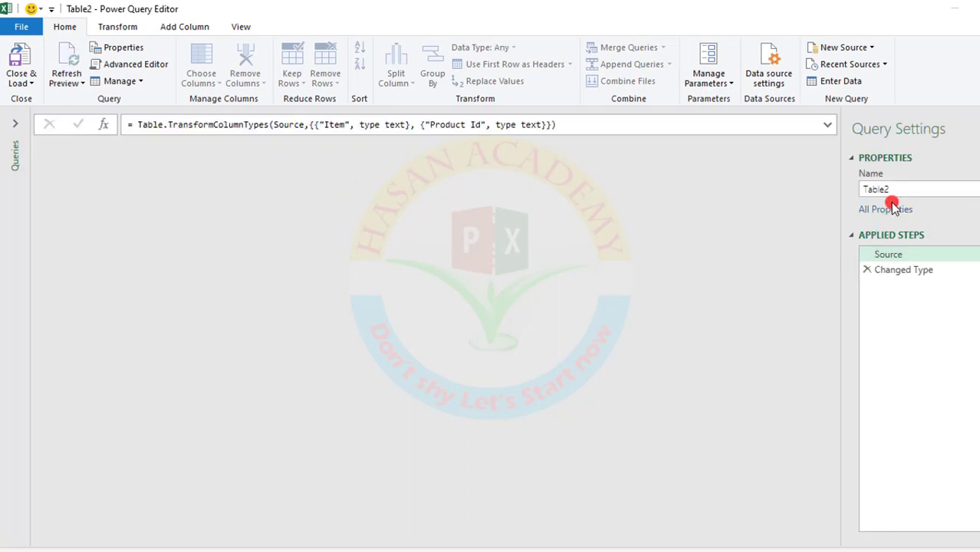
- Rename the product ID query as id and load it to the workbook as a connection only
drag(894, 188, 846, 196)
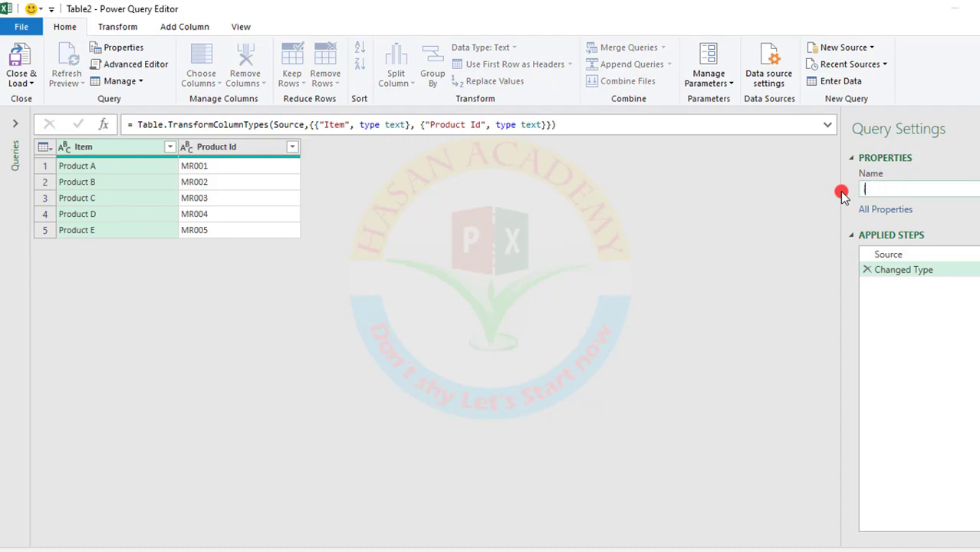
key(Return)
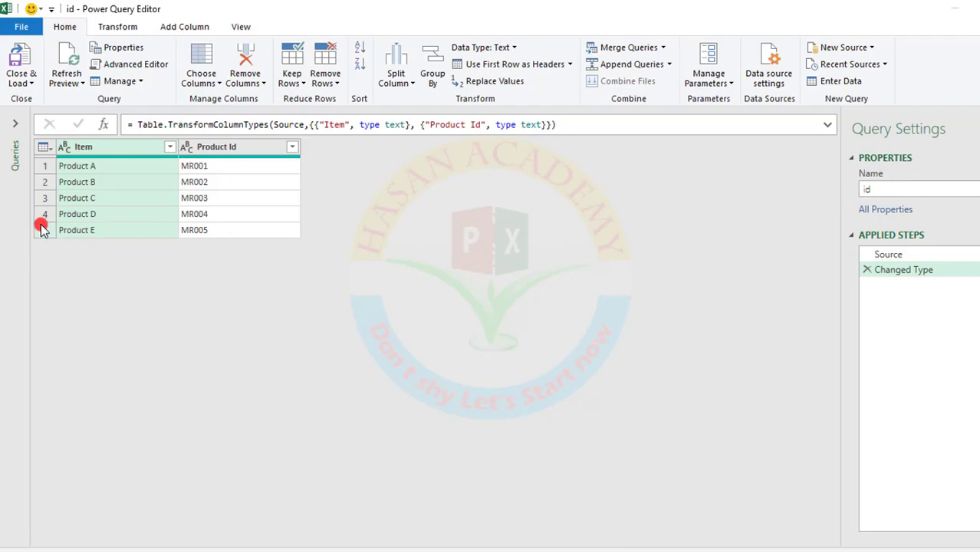
click(23, 80)
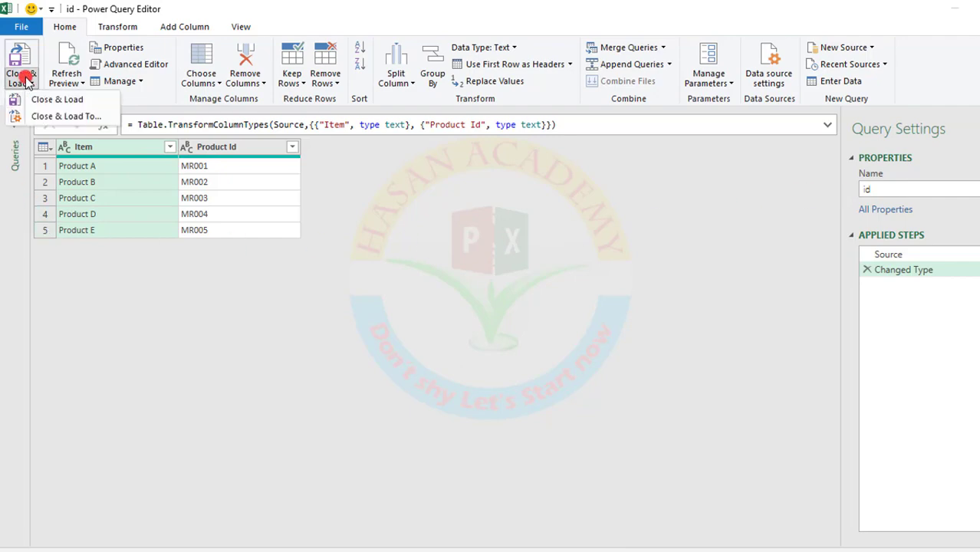
click(31, 118)
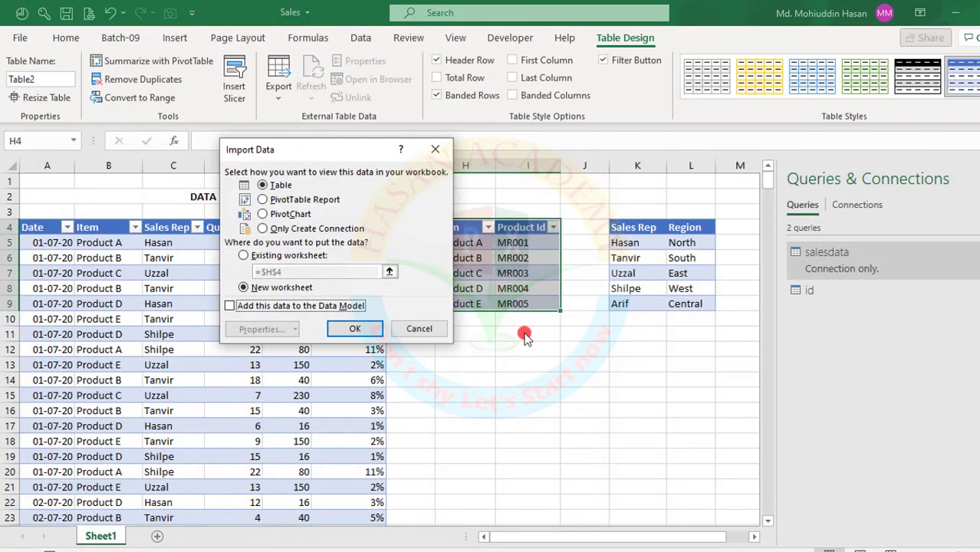
click(264, 228)
click(352, 328)
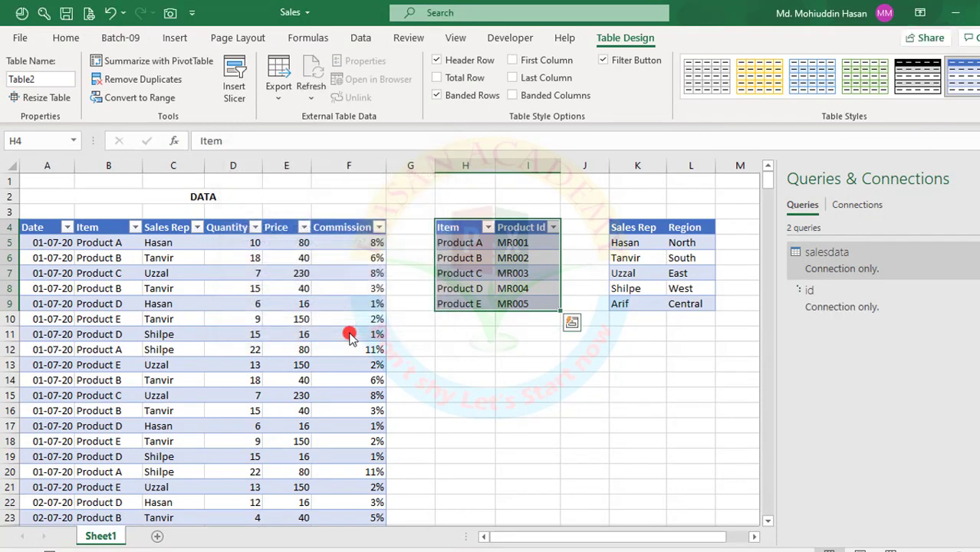
- Convert the Sales Rep and Region range K4:L9 to a table with headers and load it into the Power Query Editor
click(662, 258)
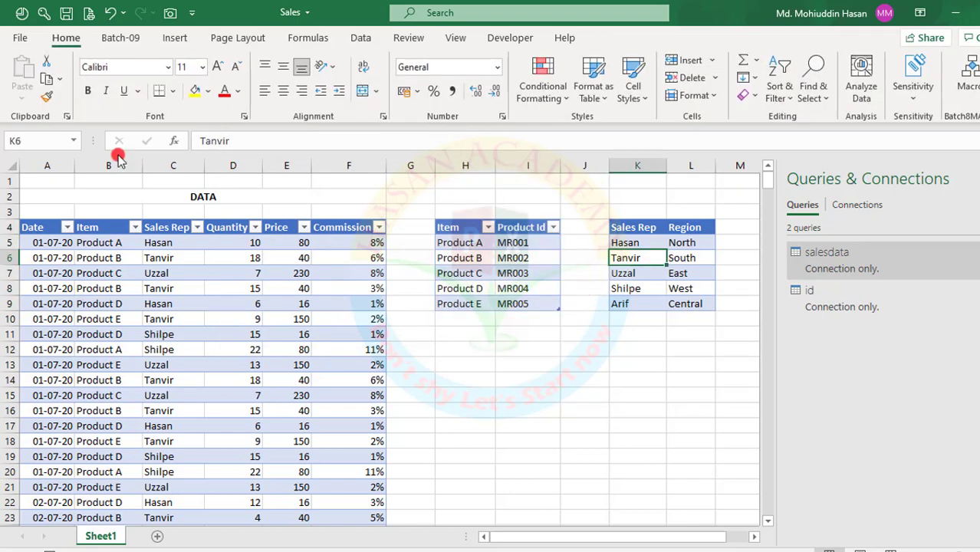
click(360, 37)
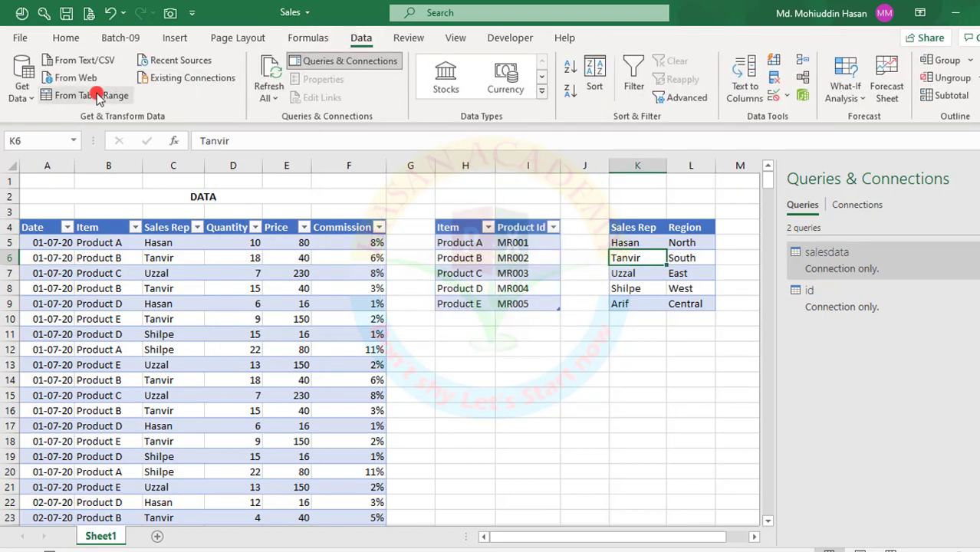
click(87, 97)
click(325, 284)
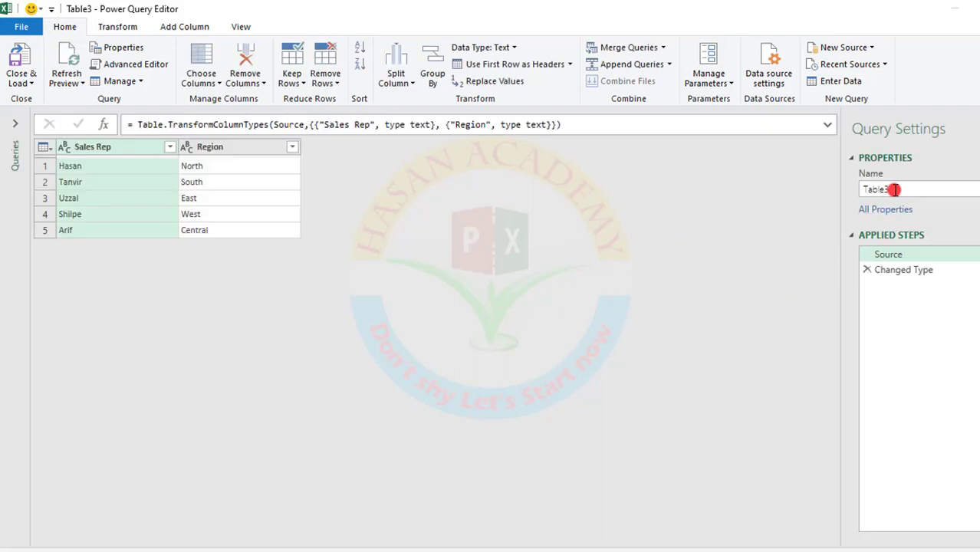
- Rename the sales rep region query as region and load it to the workbook as a connection only
double_click(871, 188)
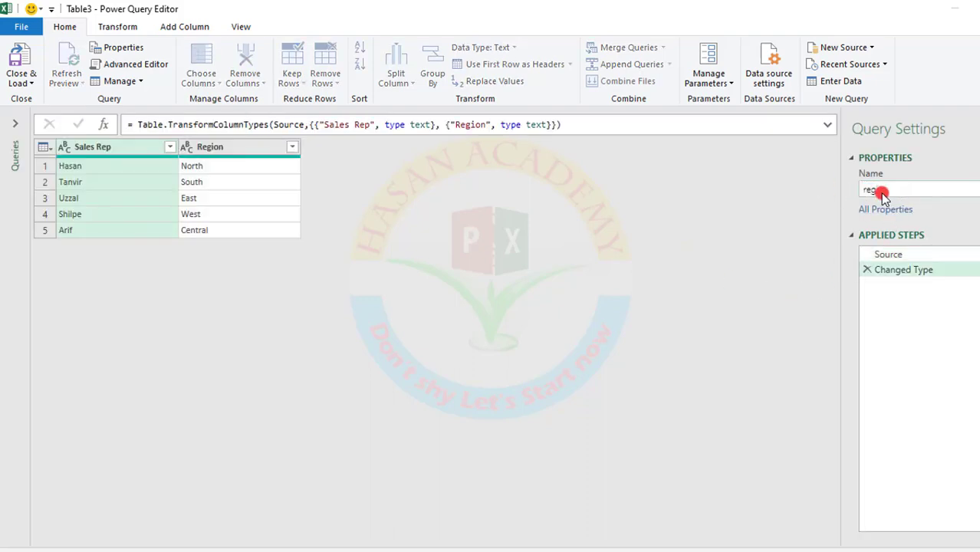
click(542, 316)
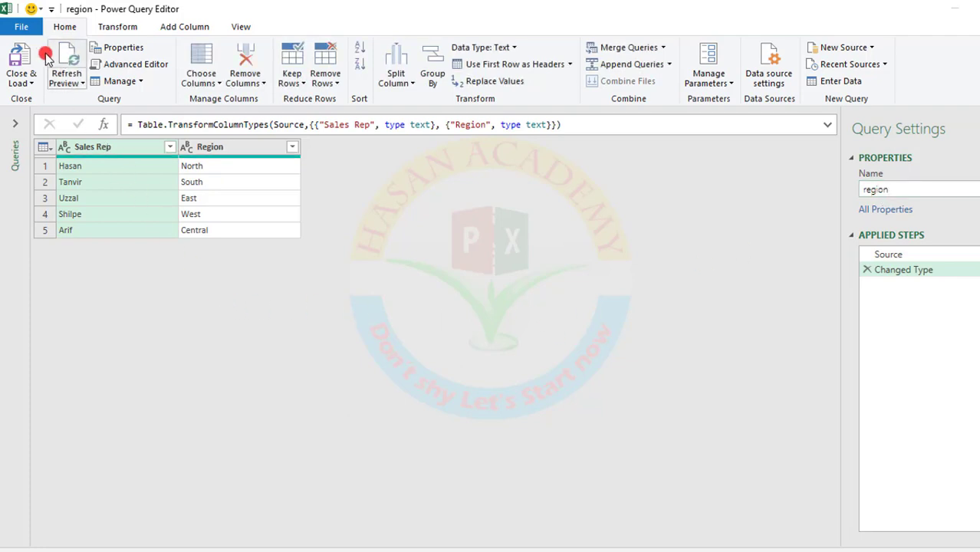
click(27, 77)
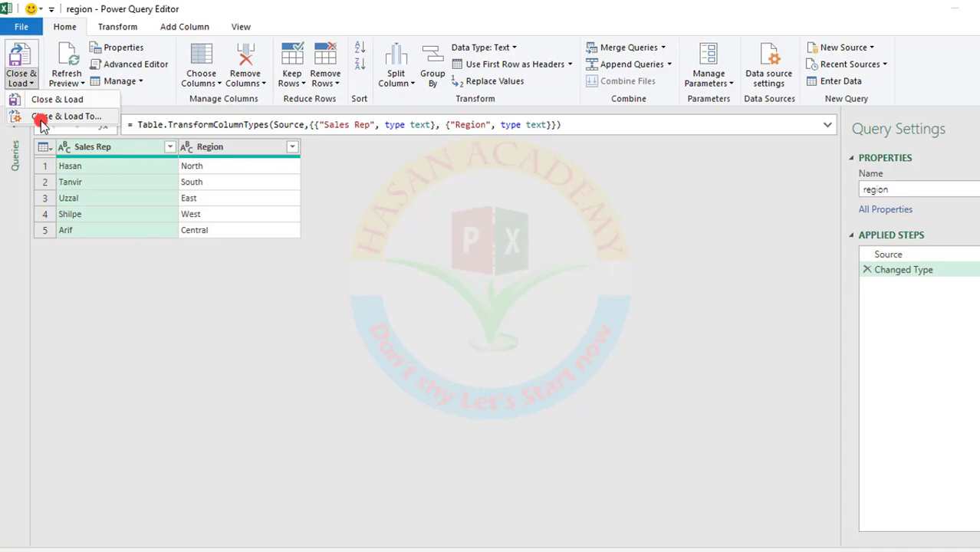
click(42, 119)
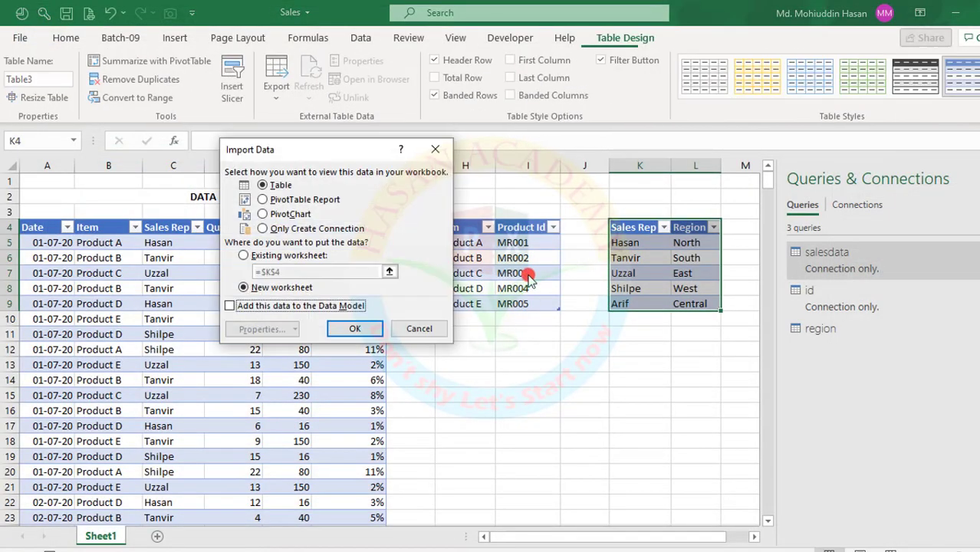
click(262, 229)
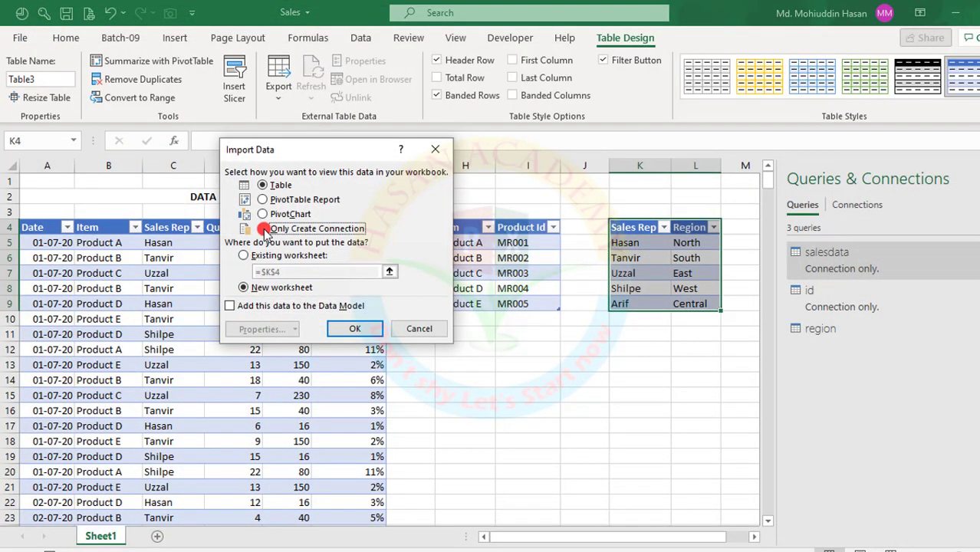
click(354, 328)
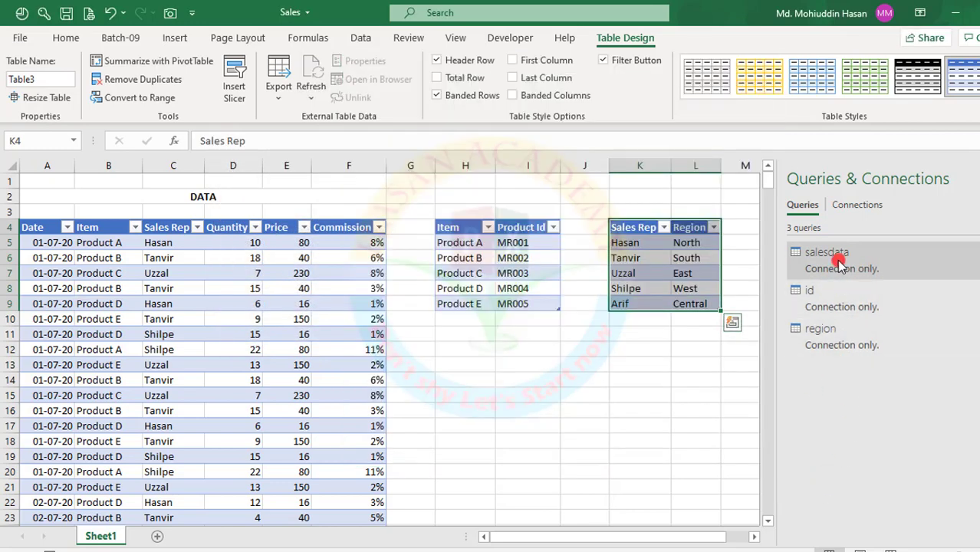
click(169, 257)
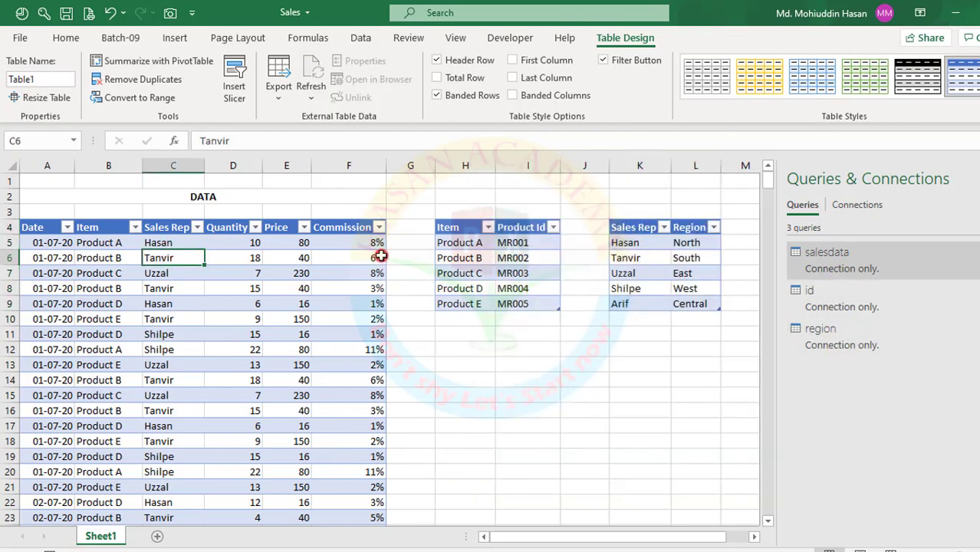
click(505, 245)
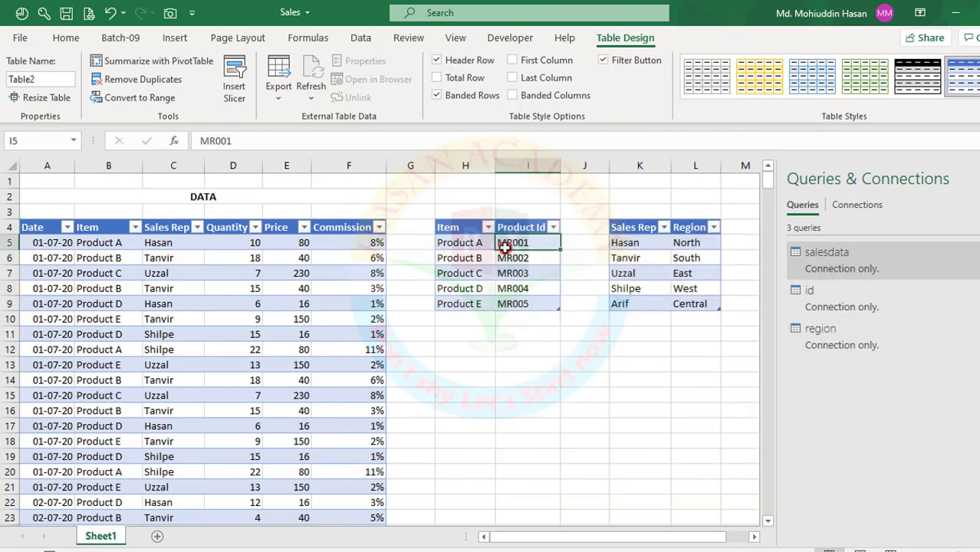
click(643, 261)
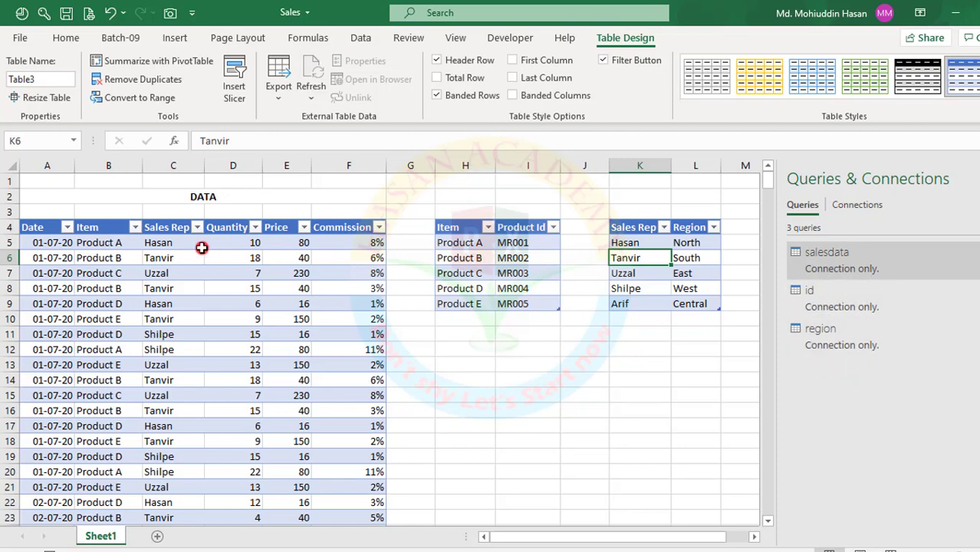
- Start a query merge with salesdata as the first table and id as the second table
click(360, 40)
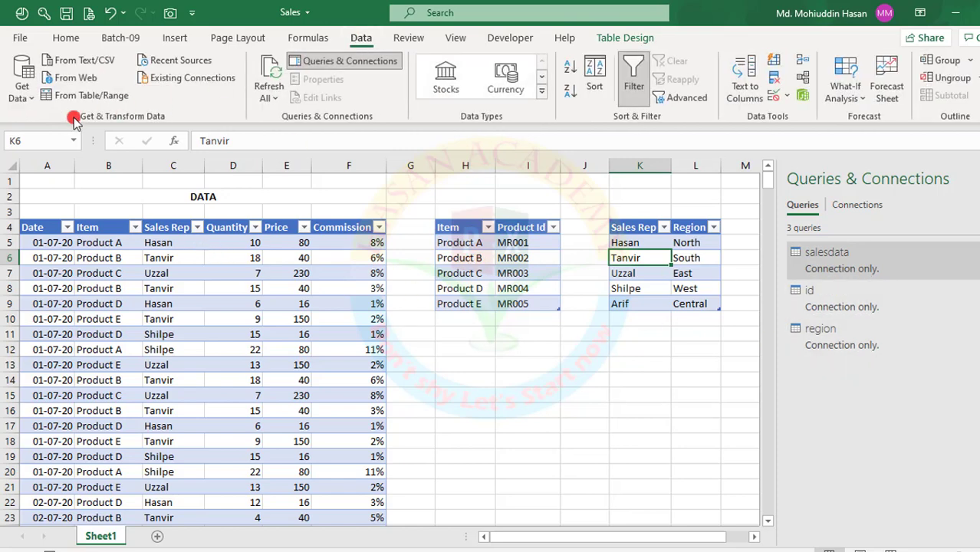
click(21, 92)
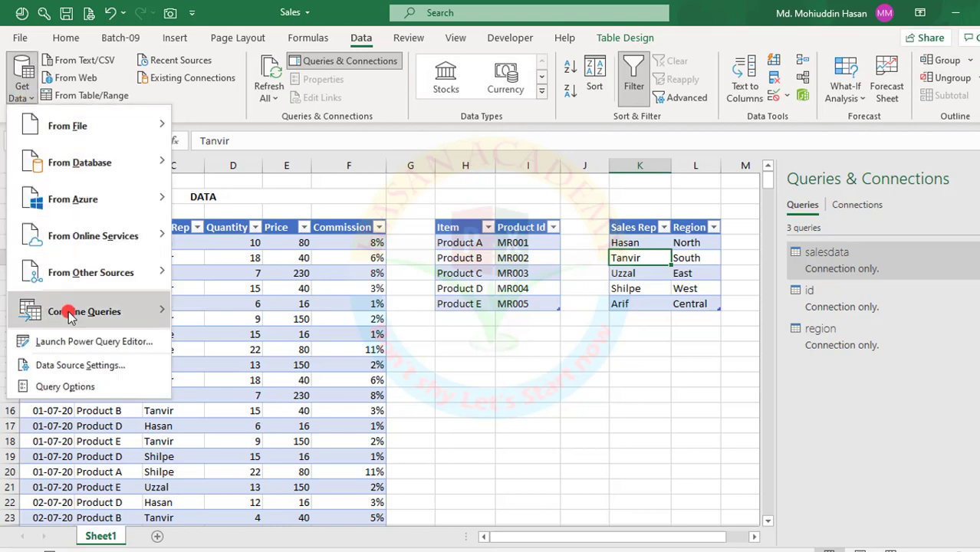
mouse_move(69, 316)
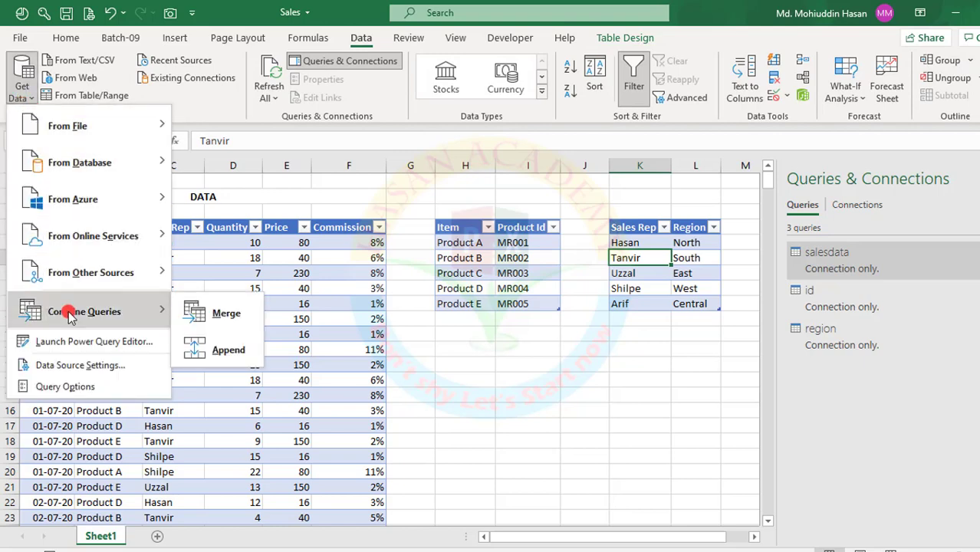
click(221, 318)
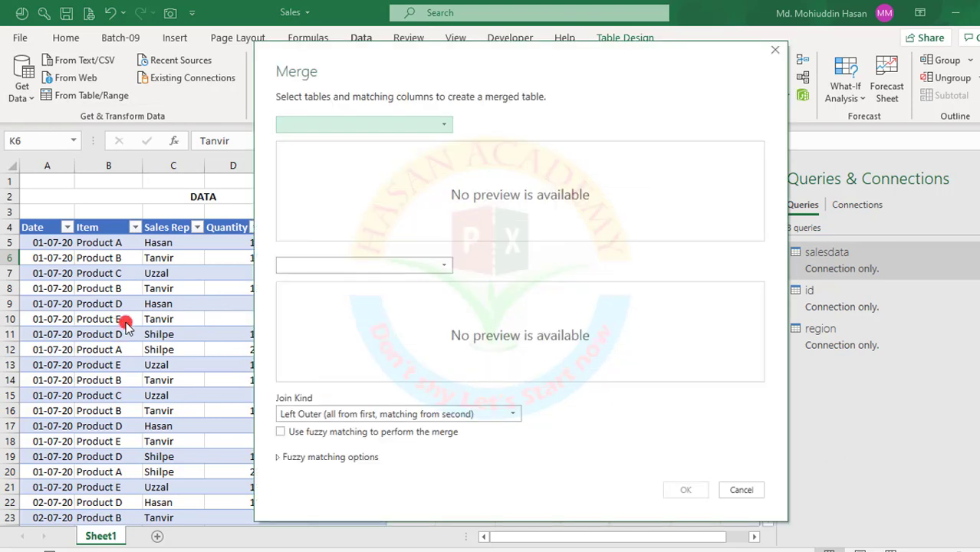
click(444, 127)
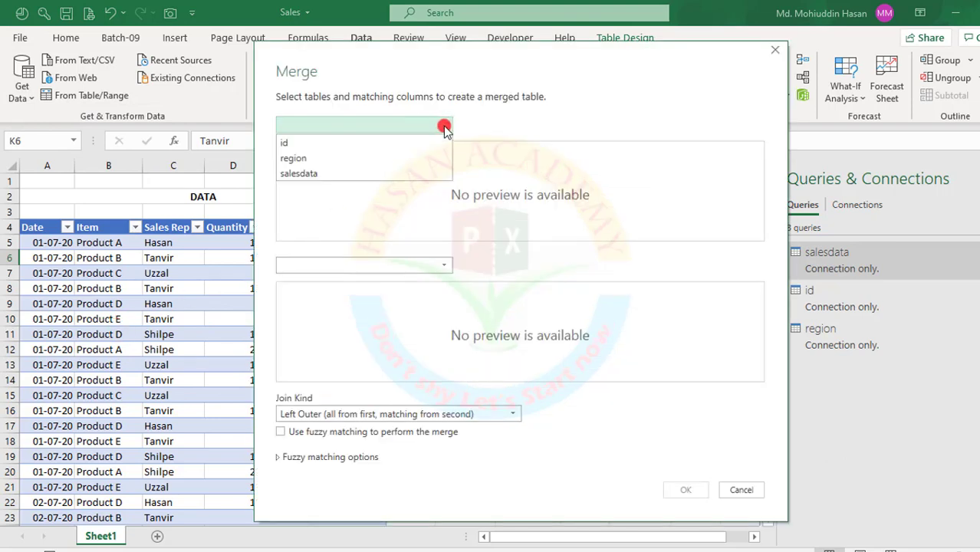
click(302, 173)
drag(650, 59, 538, 62)
drag(742, 104, 890, 59)
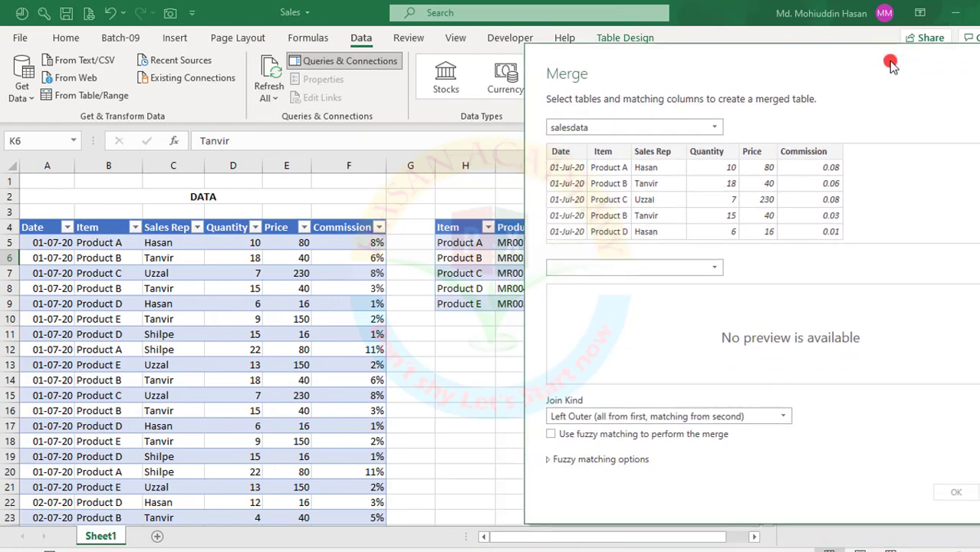
click(713, 269)
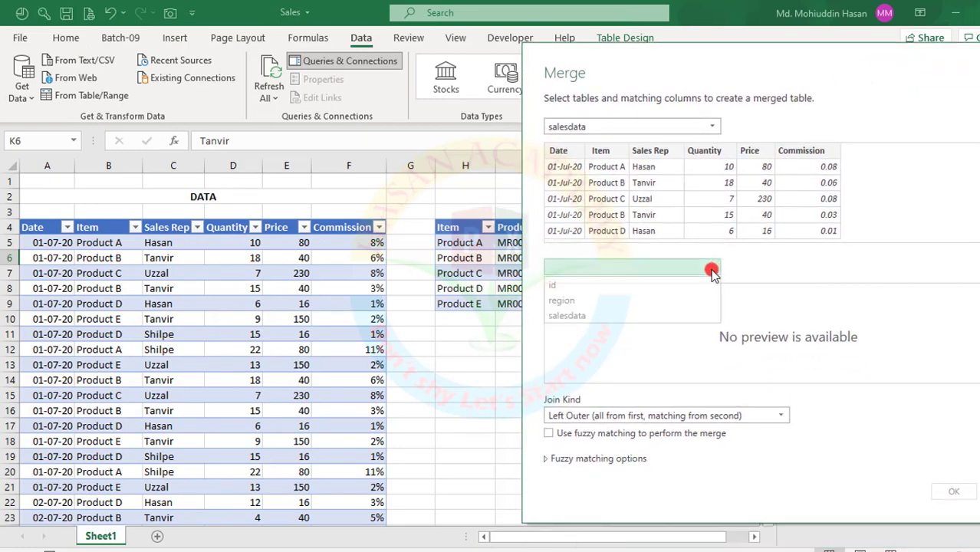
click(574, 281)
drag(813, 56, 909, 27)
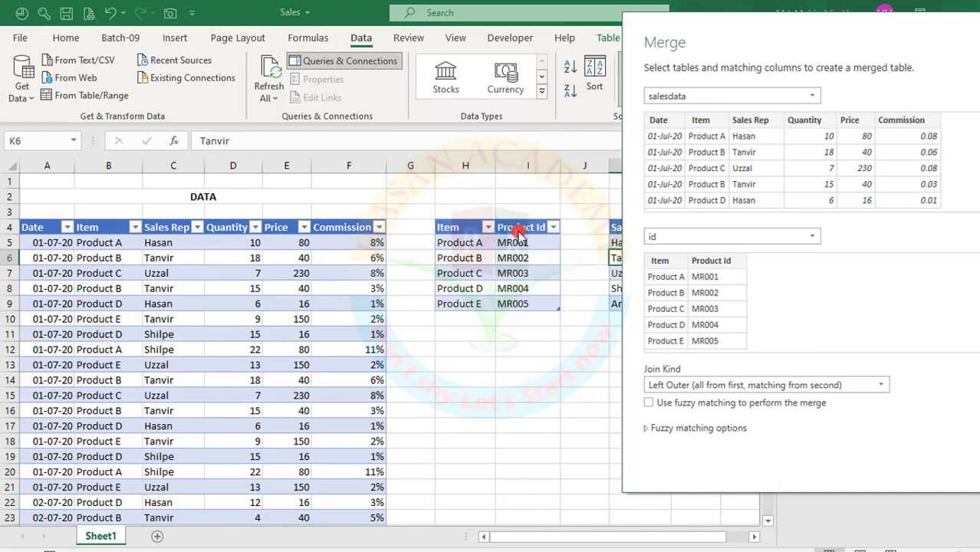
- Match the Item columns of salesdata and id with a Left Outer join and create the merged query
click(700, 120)
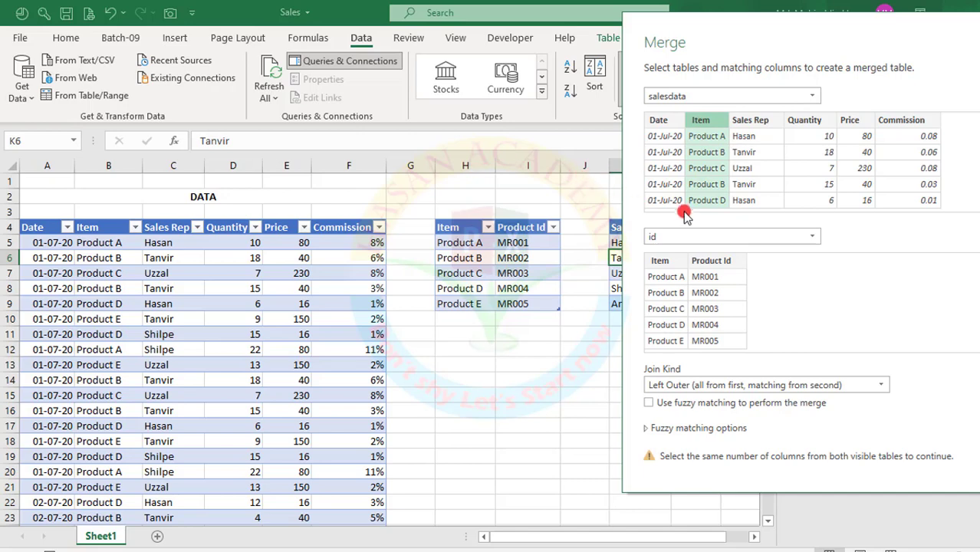
click(657, 262)
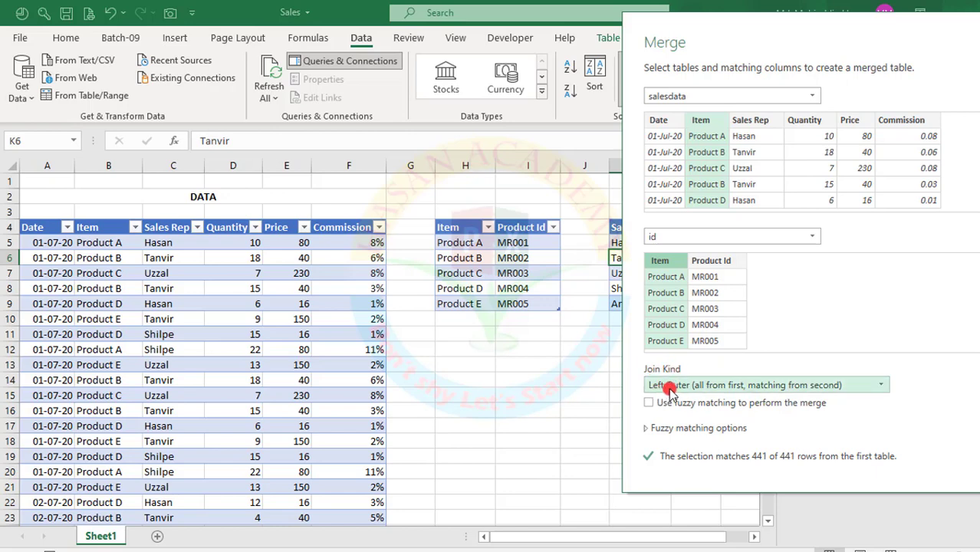
click(883, 387)
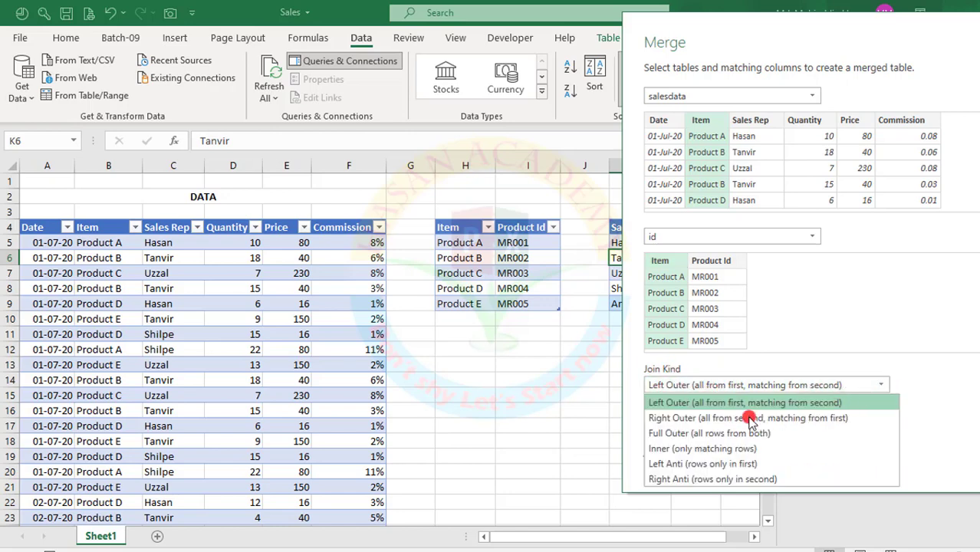
click(684, 404)
drag(866, 40, 631, 35)
click(810, 455)
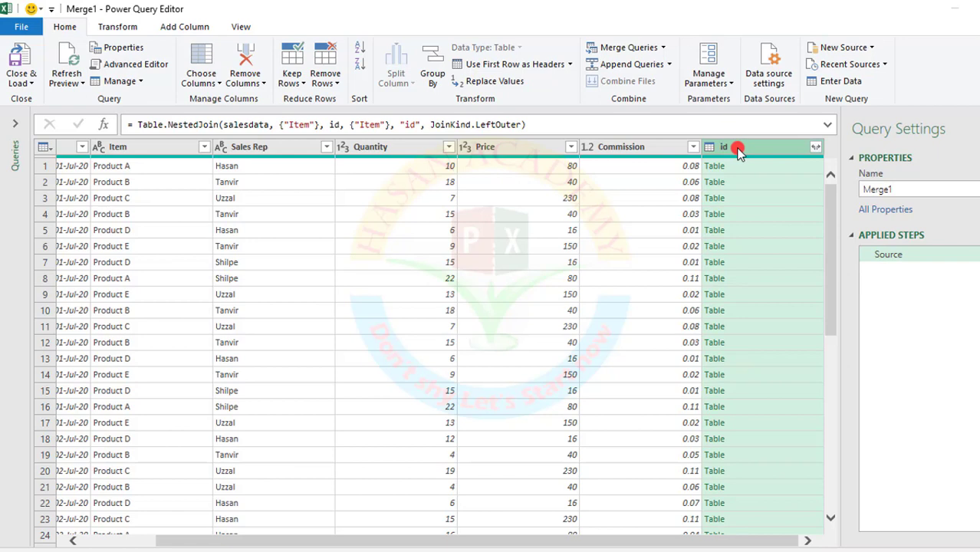
- Expand the id column of the merged query to only Product Id, without the original column name as prefix
click(813, 149)
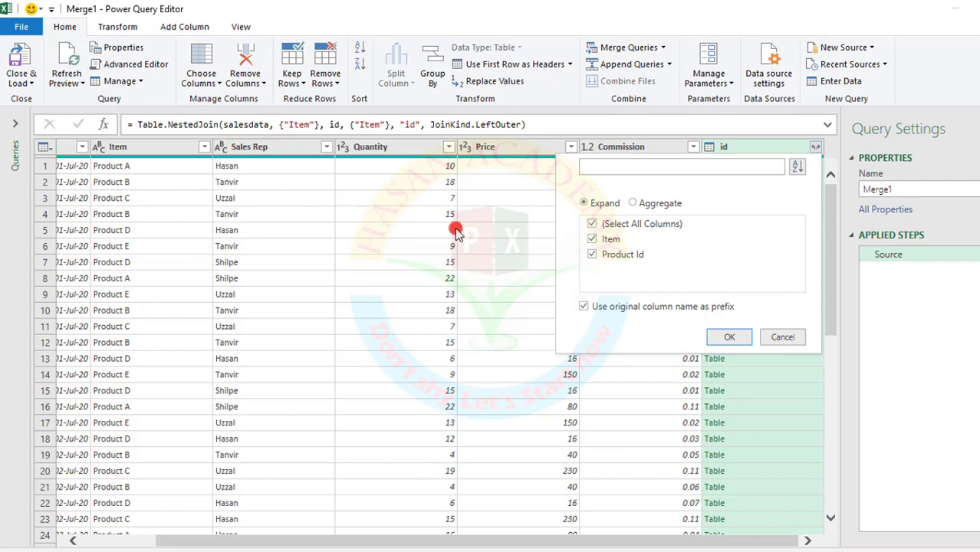
click(597, 240)
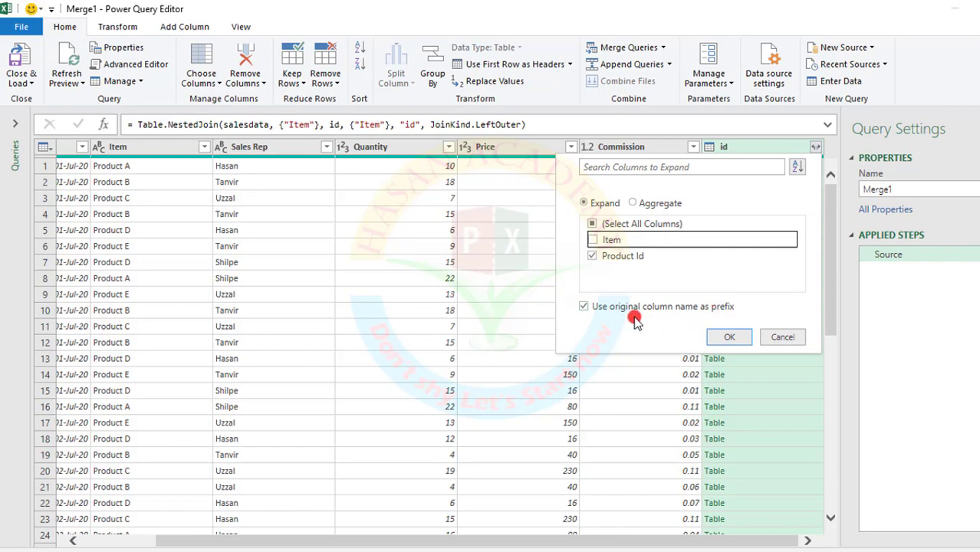
click(585, 307)
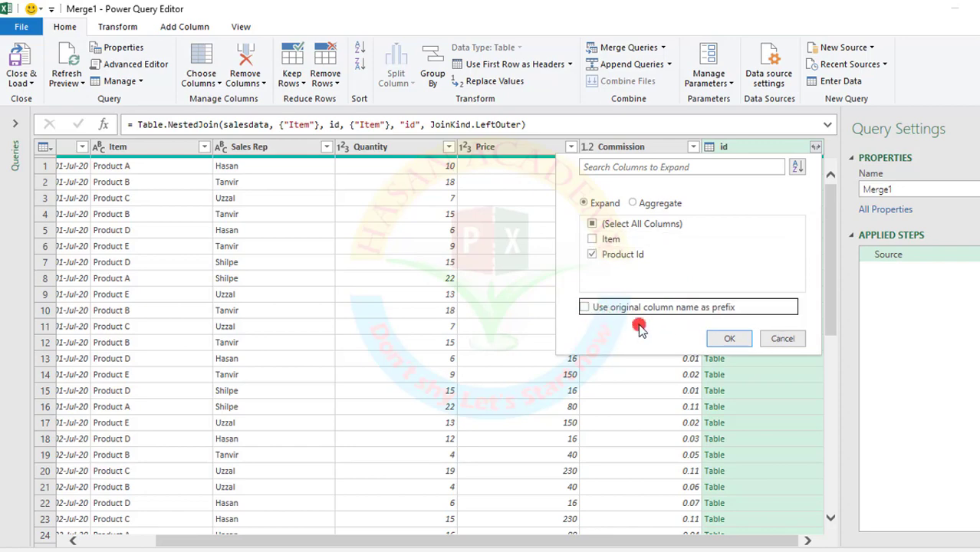
click(730, 341)
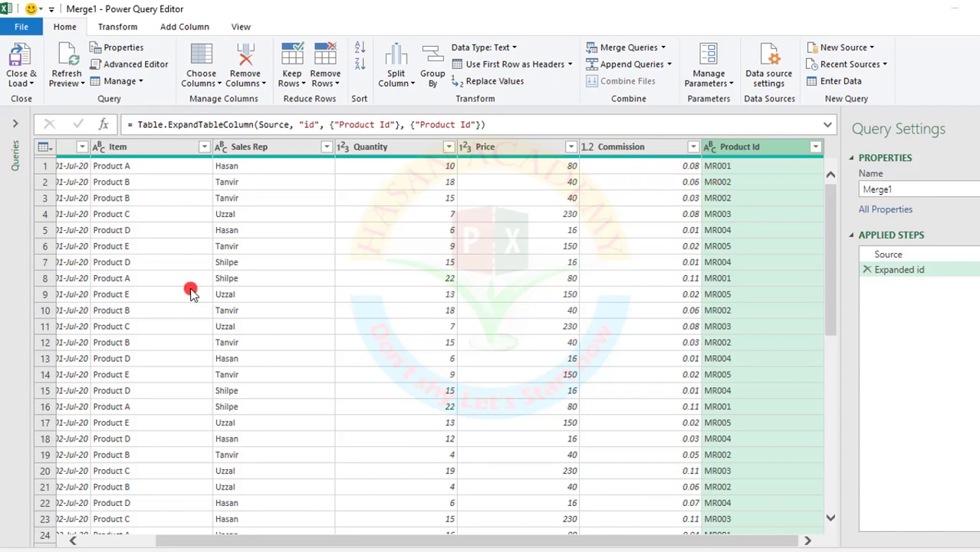
scroll(191, 287, down, 5)
scroll(197, 292, down, 10)
scroll(198, 294, up, 15)
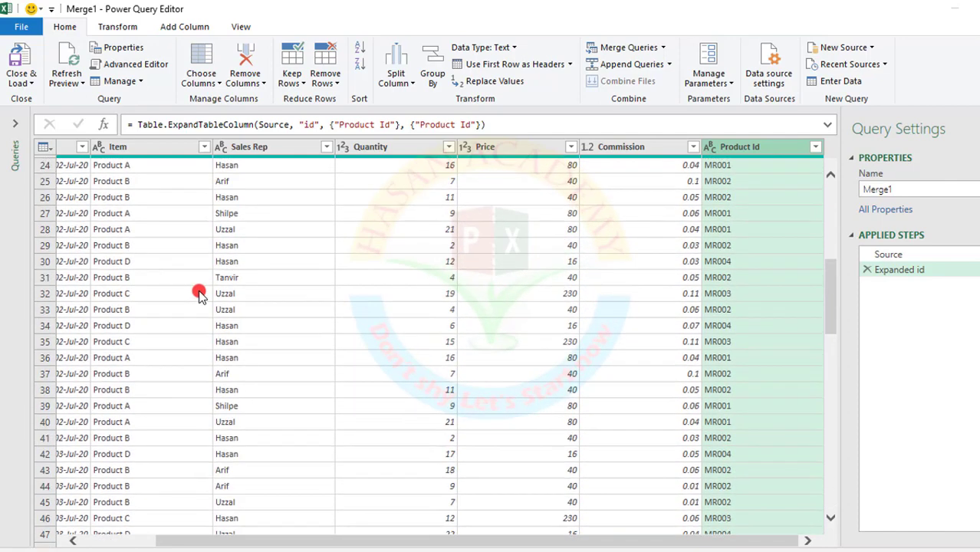
scroll(199, 294, up, 1)
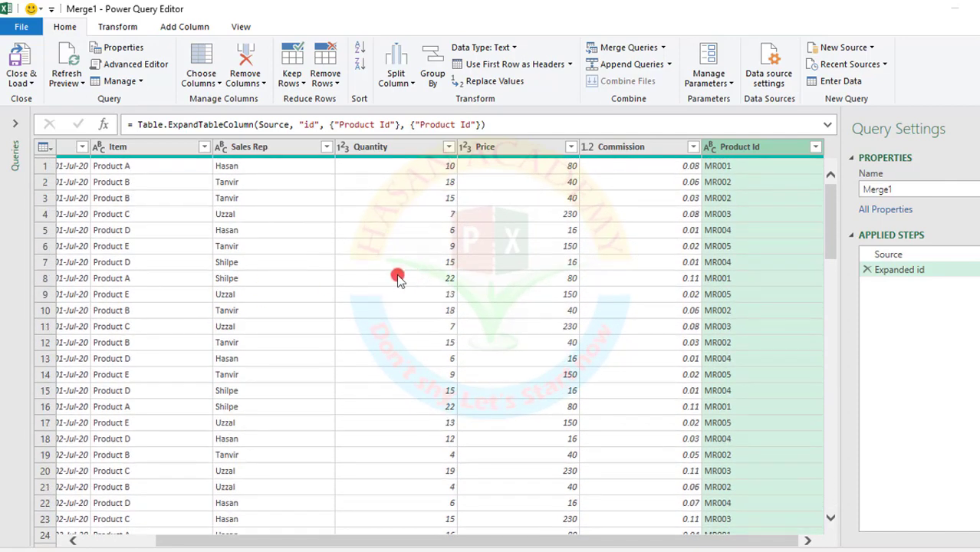
- Close the query editor and load the merged query to a worksheet, then select the whole loaded table
click(32, 79)
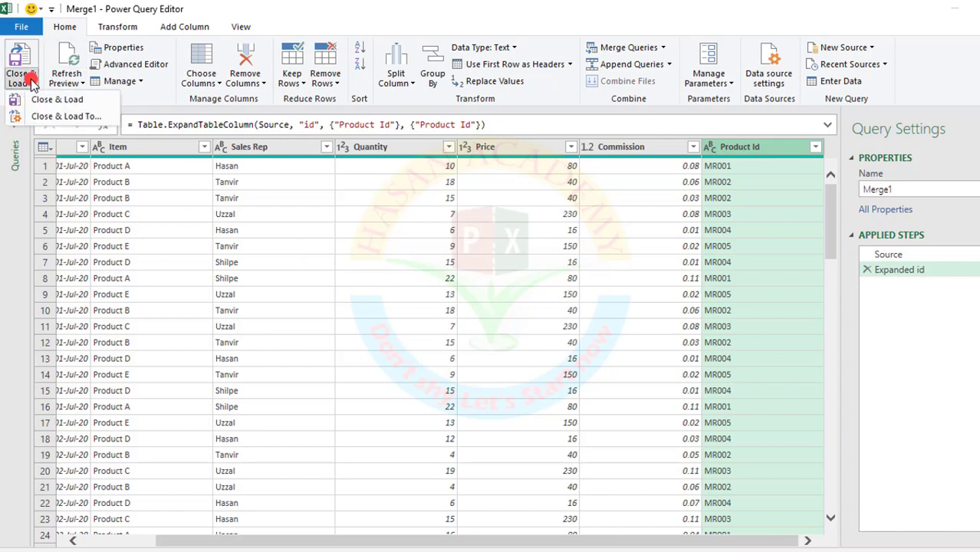
click(894, 190)
drag(894, 190, 848, 190)
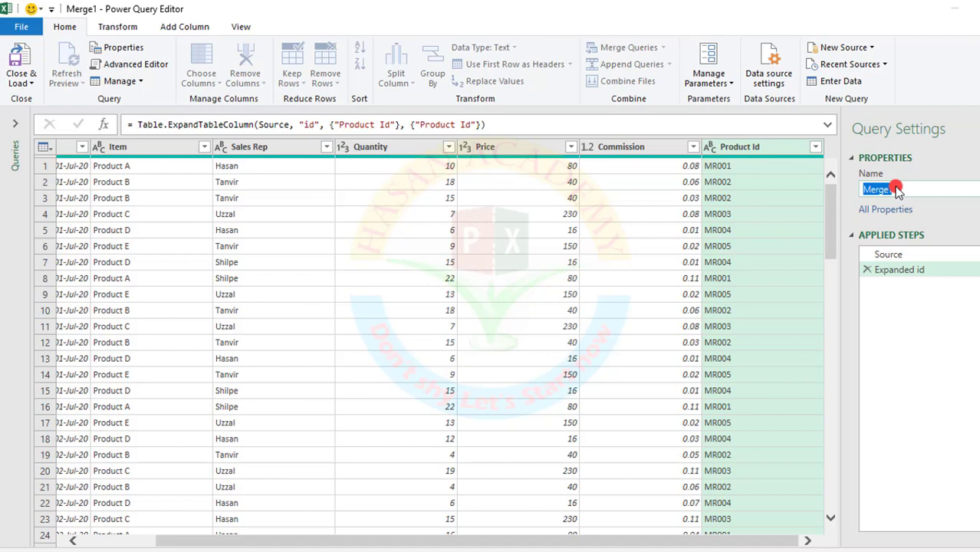
click(29, 79)
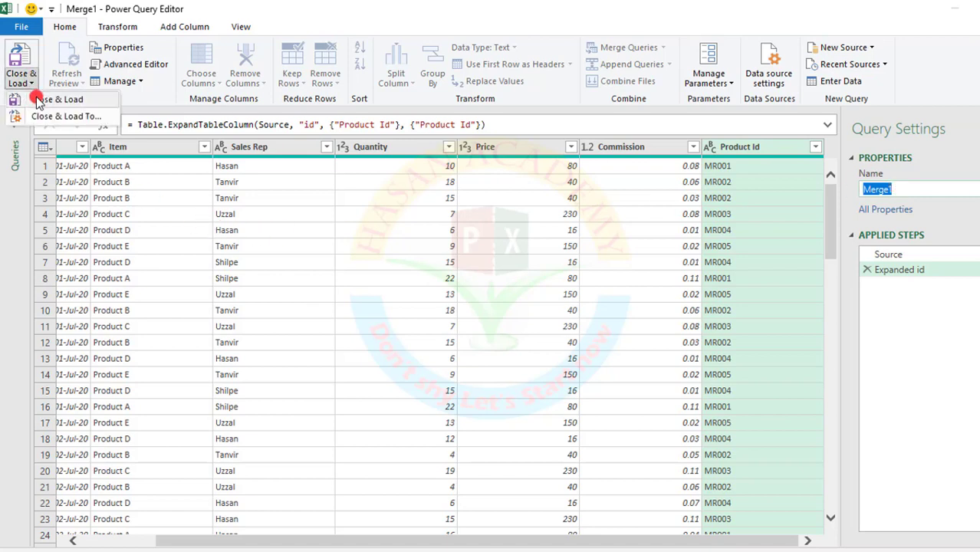
click(38, 100)
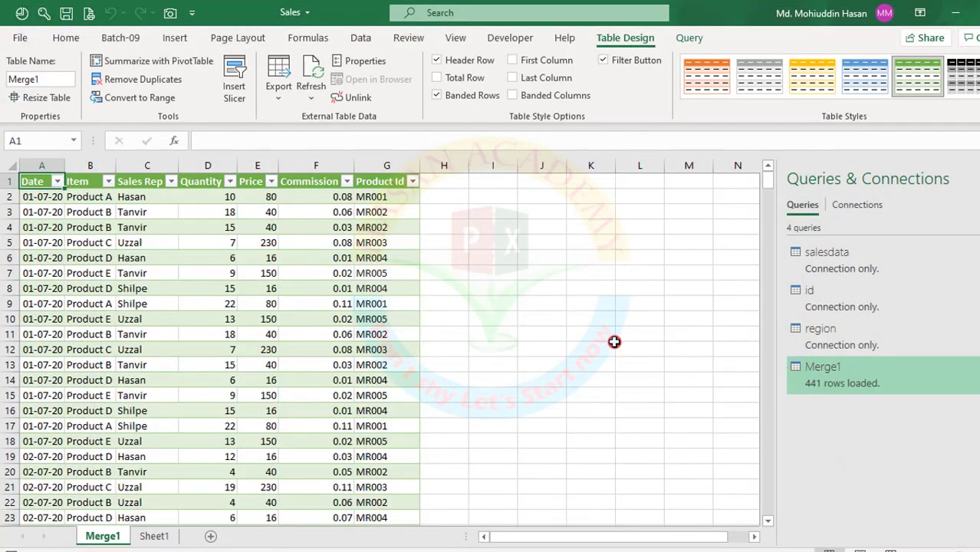
click(201, 285)
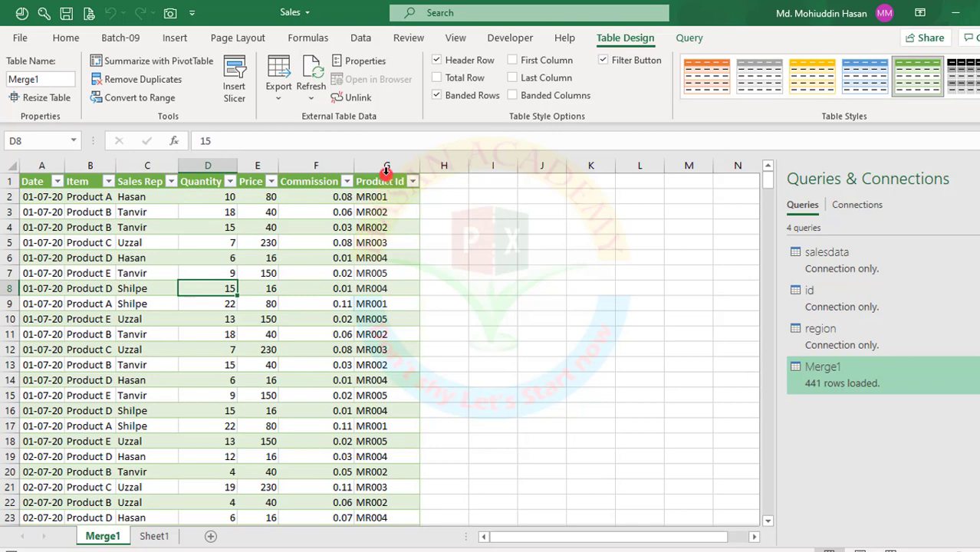
key(ctrl+a)
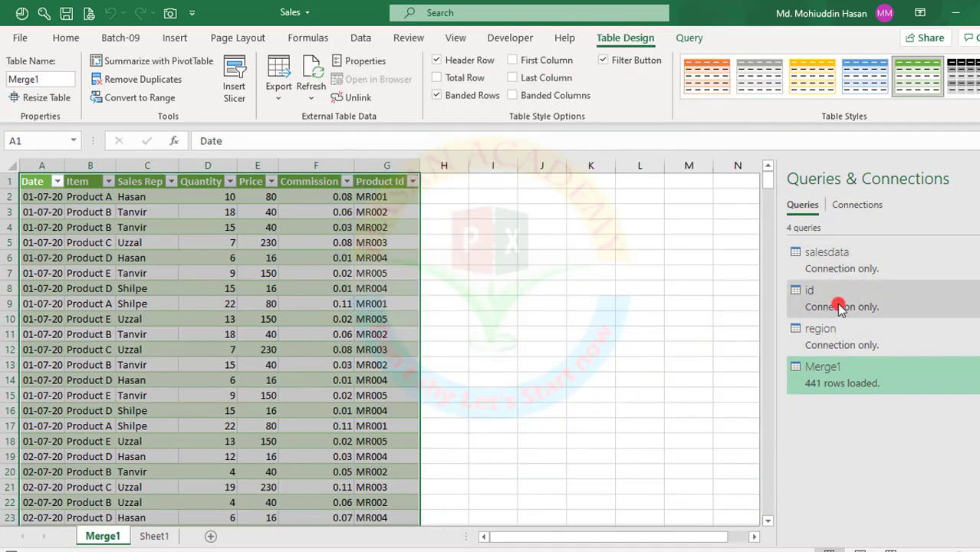
- Reopen the Merge1 query, move the Product Id column between Item and Sales Rep, and load the result back to the worksheet
mouse_move(838, 262)
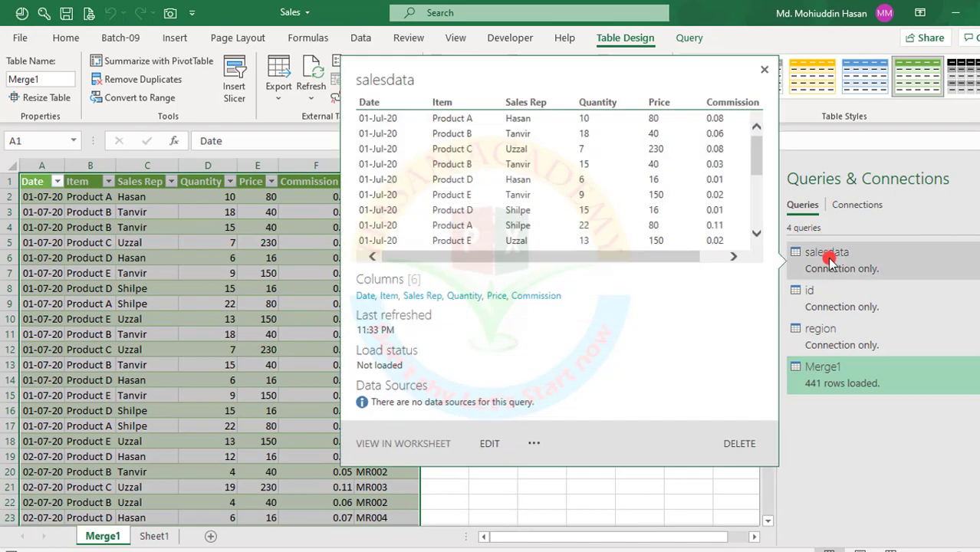
double_click(849, 377)
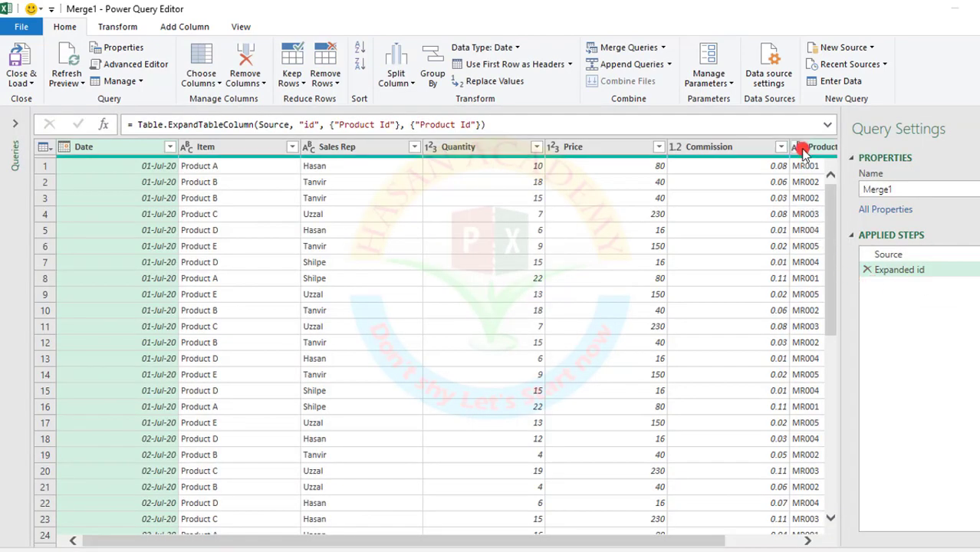
click(805, 147)
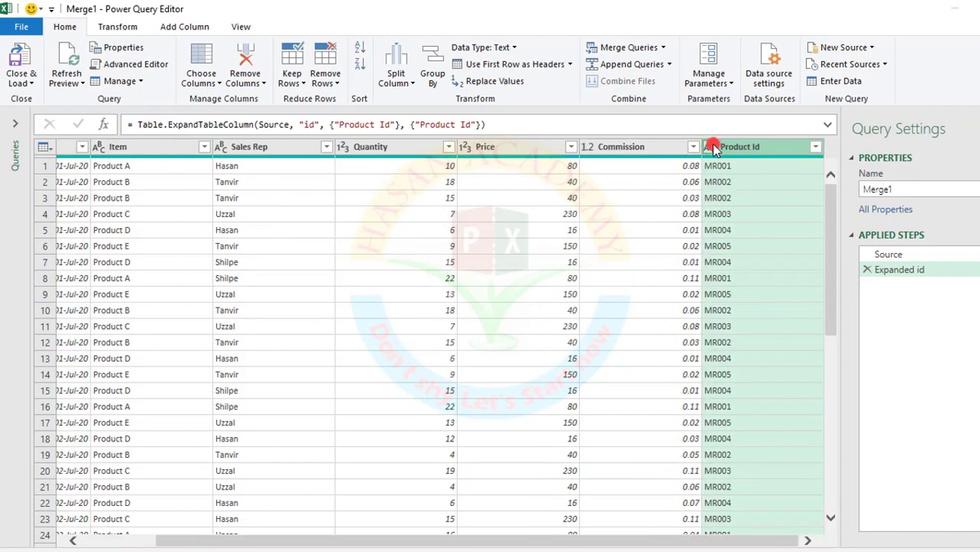
drag(711, 148, 218, 161)
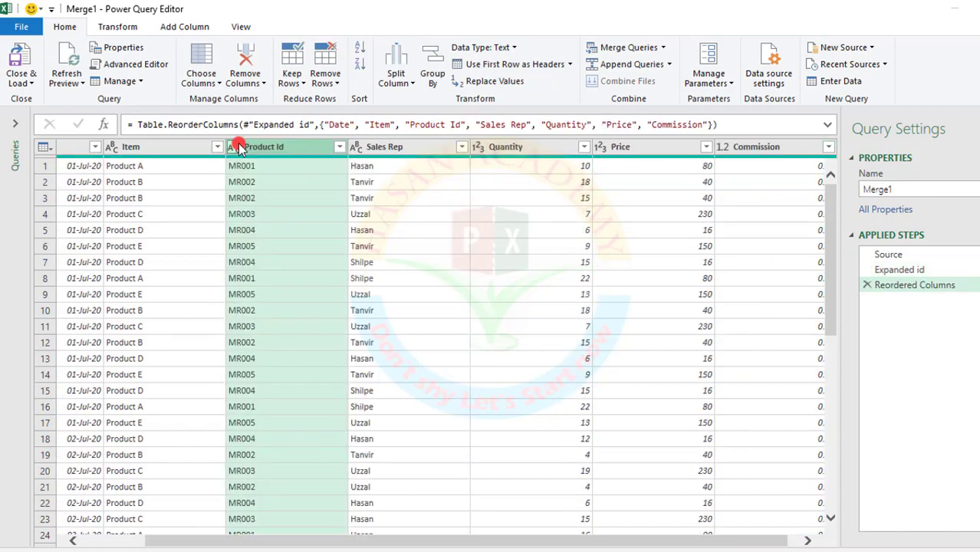
click(16, 80)
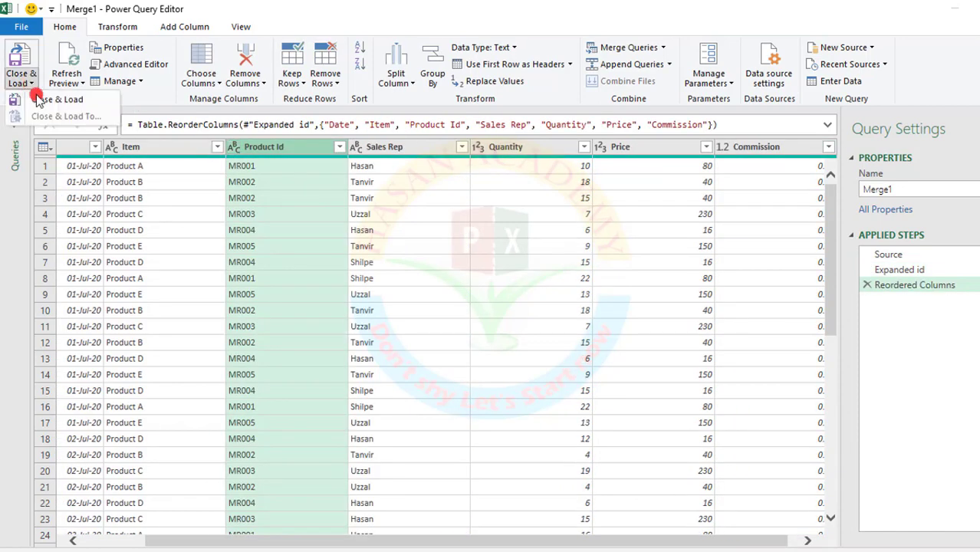
click(48, 99)
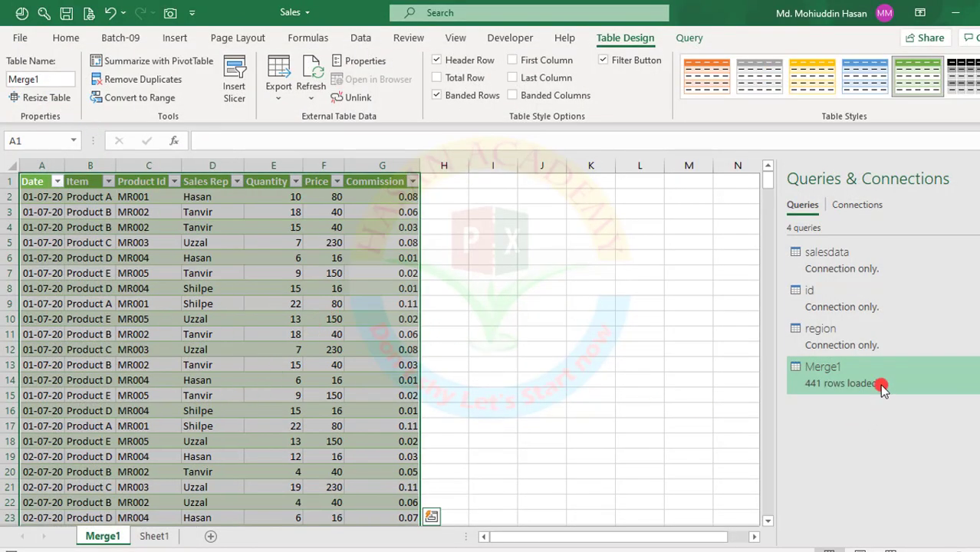
- Compare the source tables on Sheet1 with the merged table and review its Product Id column down the rows
click(147, 536)
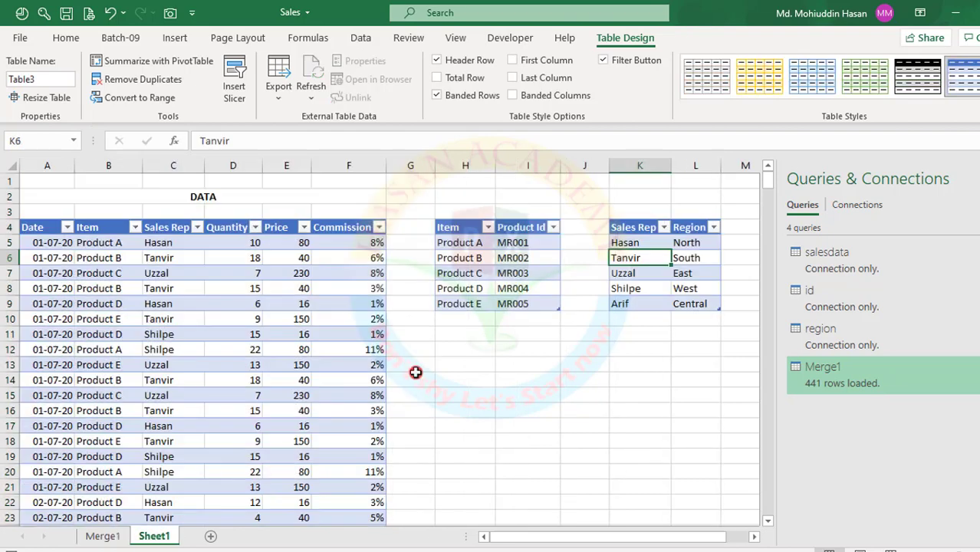
click(663, 227)
click(370, 273)
click(92, 534)
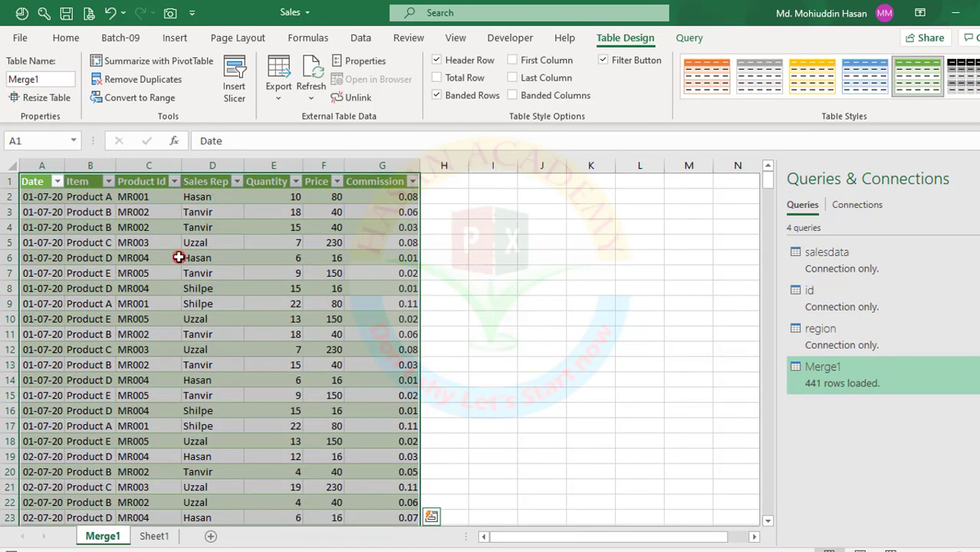
click(178, 288)
click(144, 183)
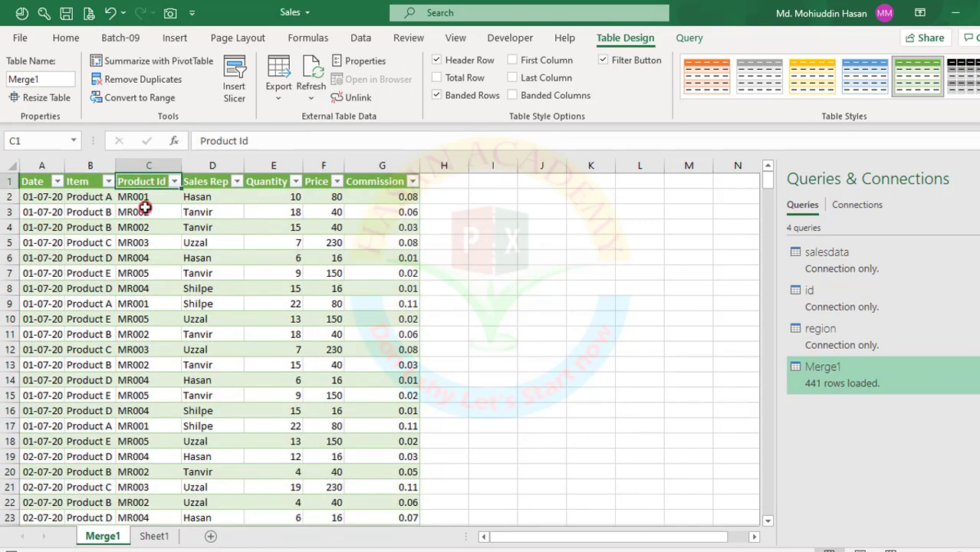
scroll(179, 354, down, 20)
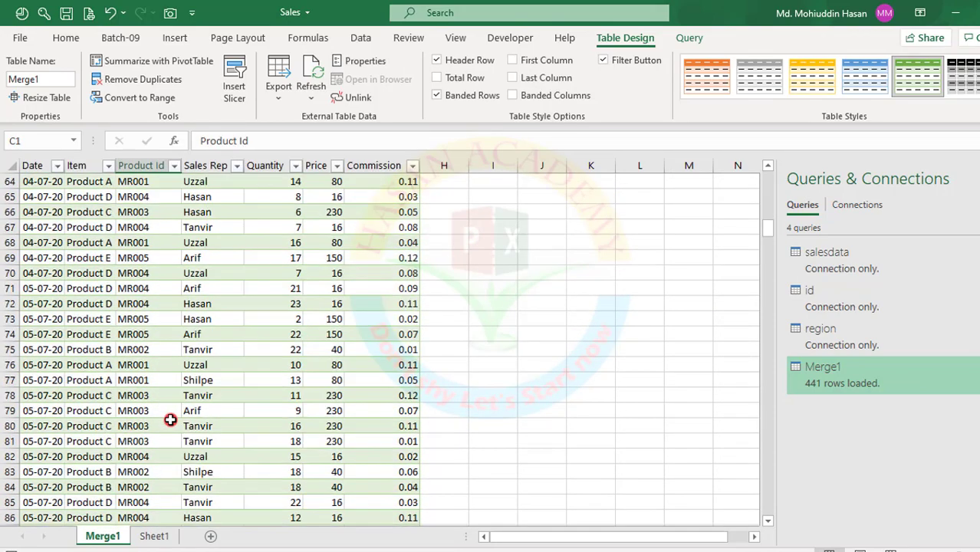
scroll(171, 419, down, 7)
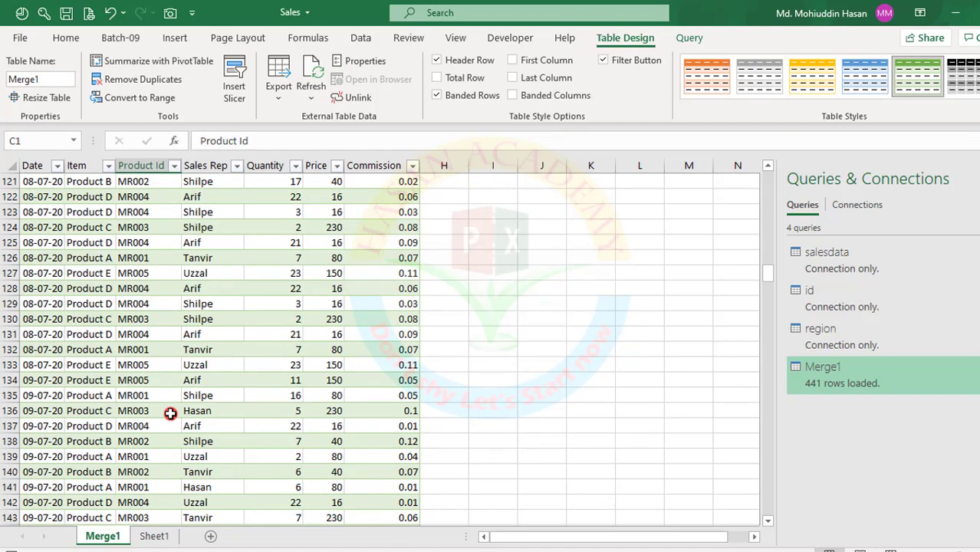
scroll(171, 414, up, 20)
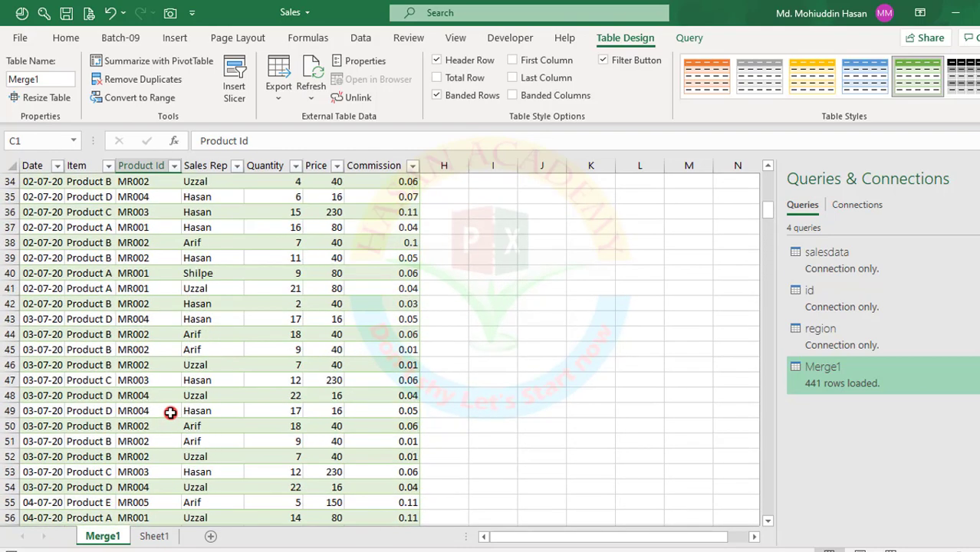
scroll(170, 413, up, 11)
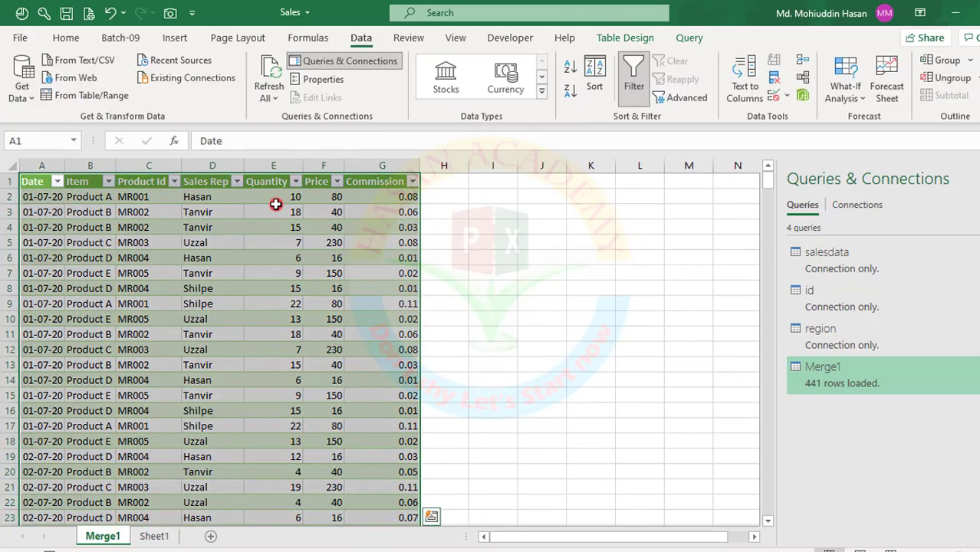
- Check the Sales Rep and Region table on Sheet1 against the columns of the Merge1 table
click(568, 311)
click(153, 212)
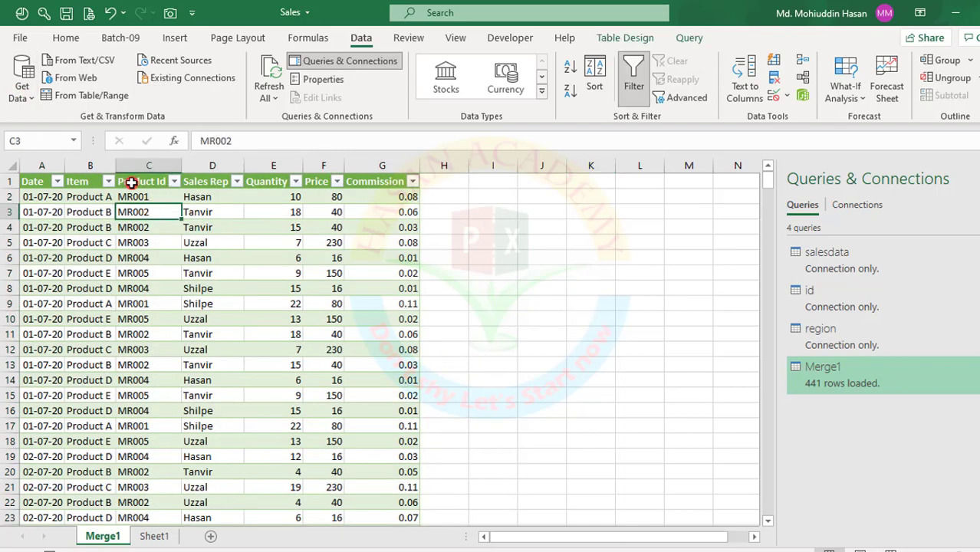
click(140, 535)
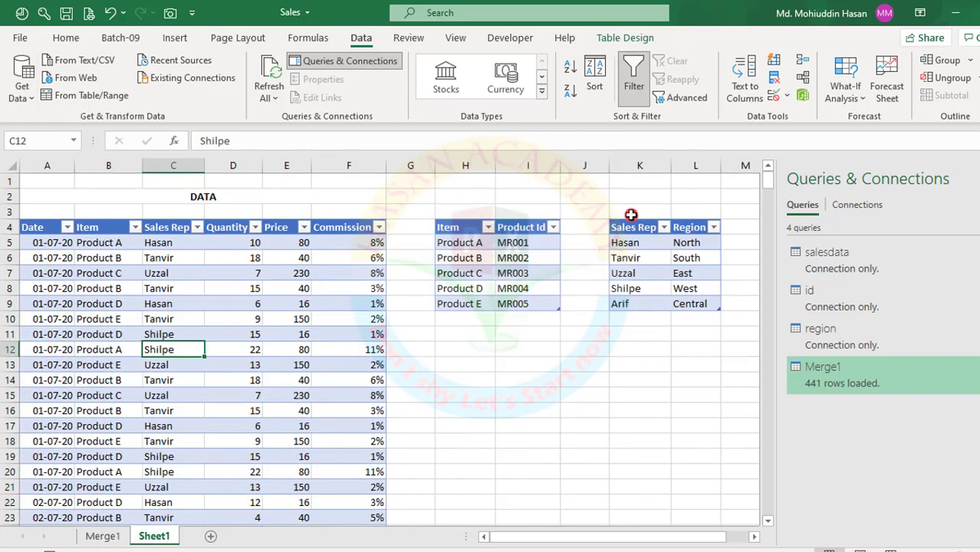
click(99, 536)
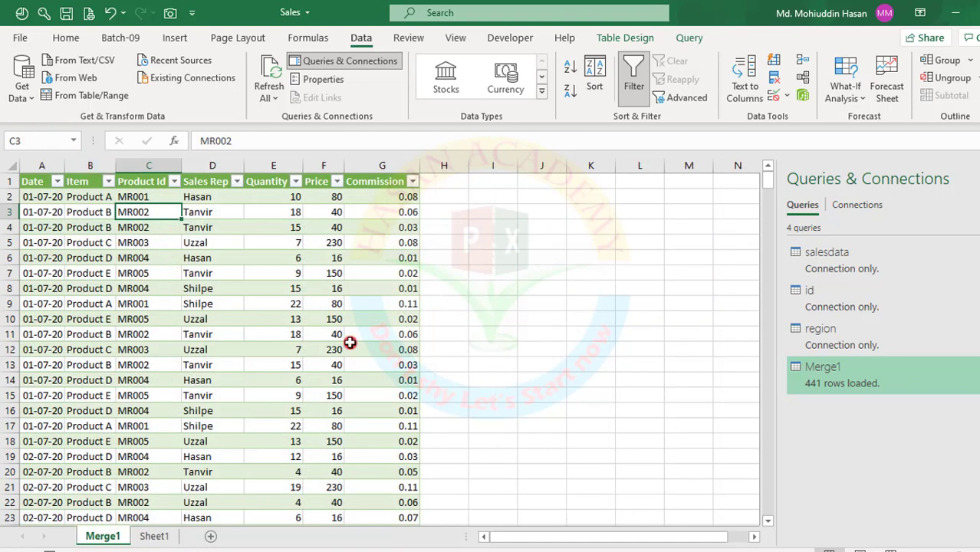
click(152, 536)
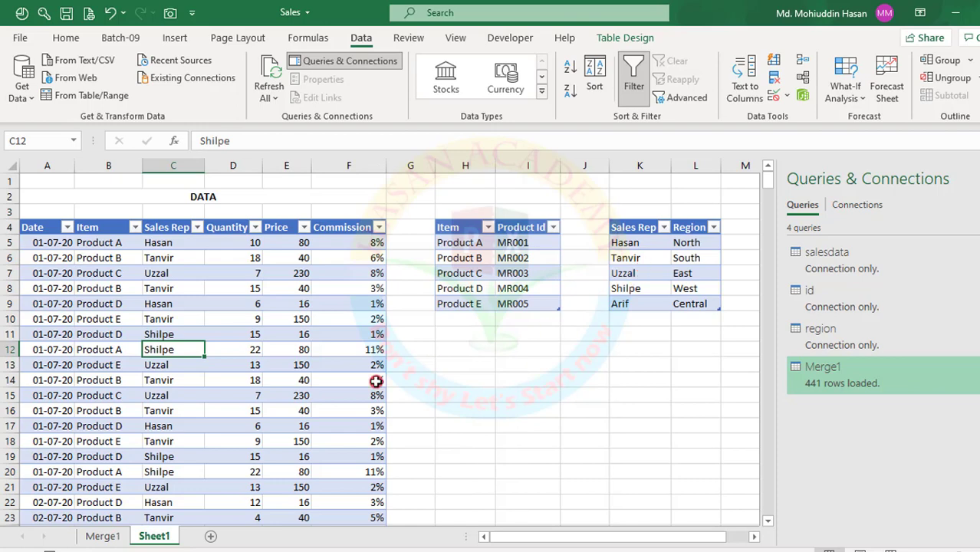
click(106, 536)
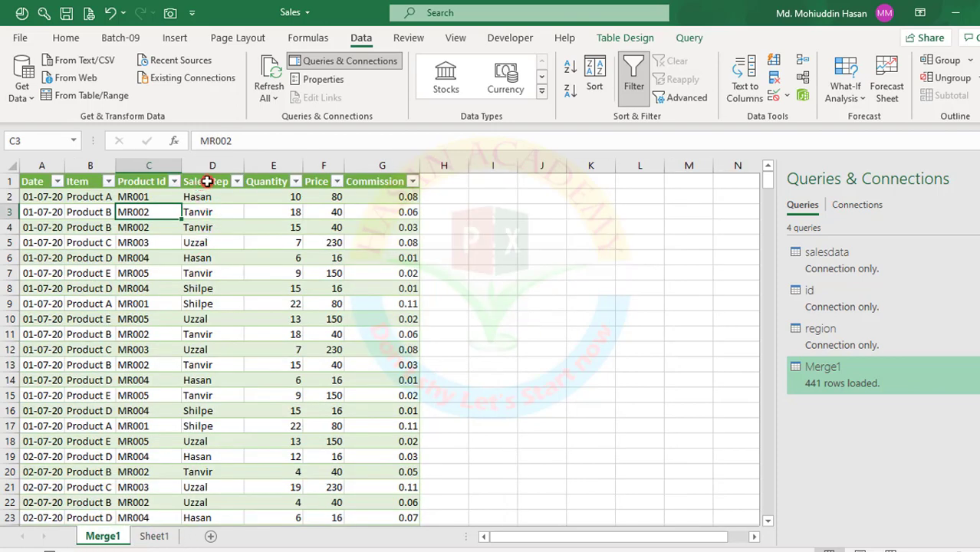
- Merge the Merge1 query with the region query, matching both on Sales Rep with a Left Outer join
click(16, 97)
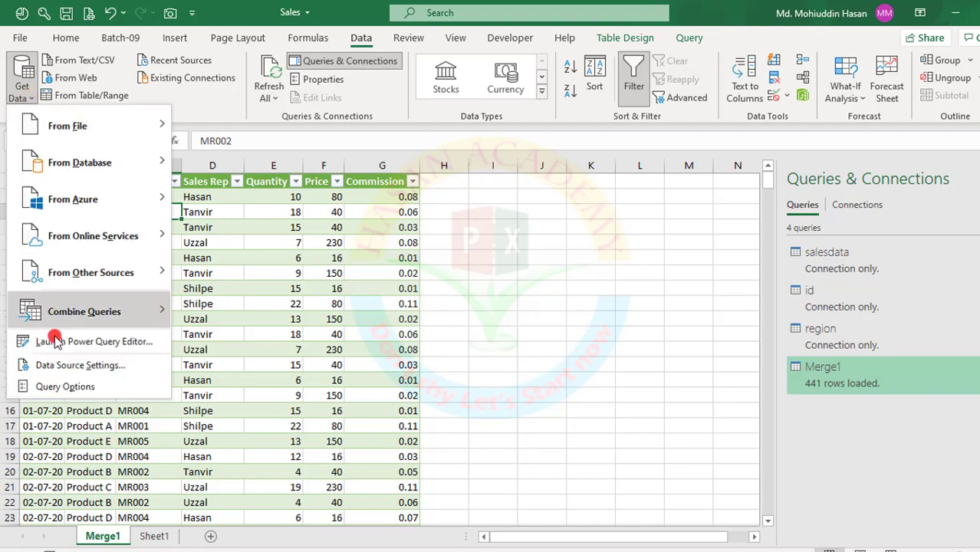
mouse_move(61, 316)
click(201, 308)
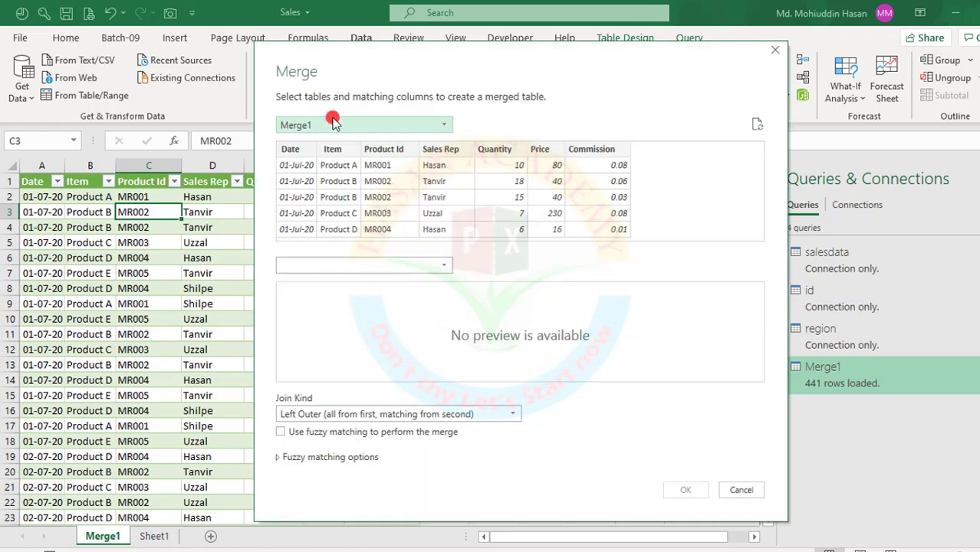
click(441, 265)
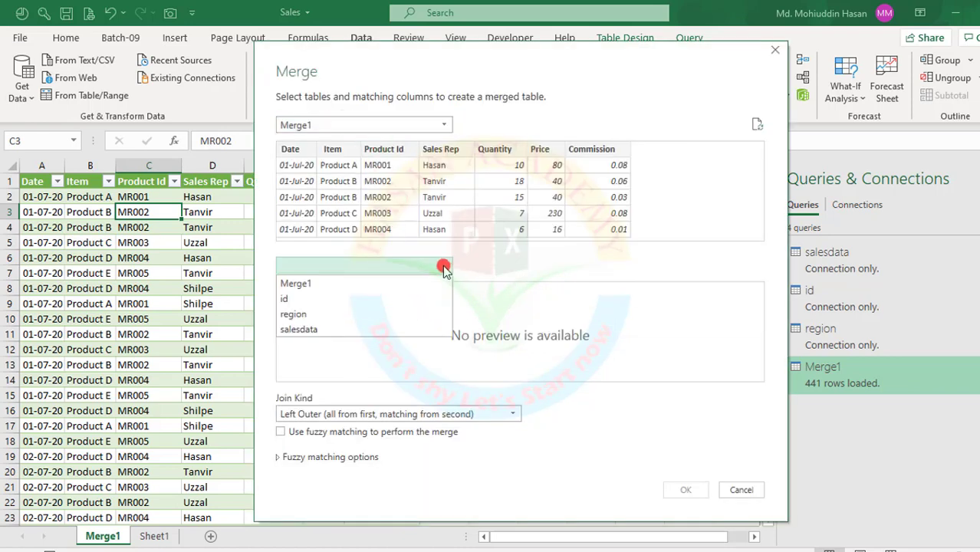
click(310, 314)
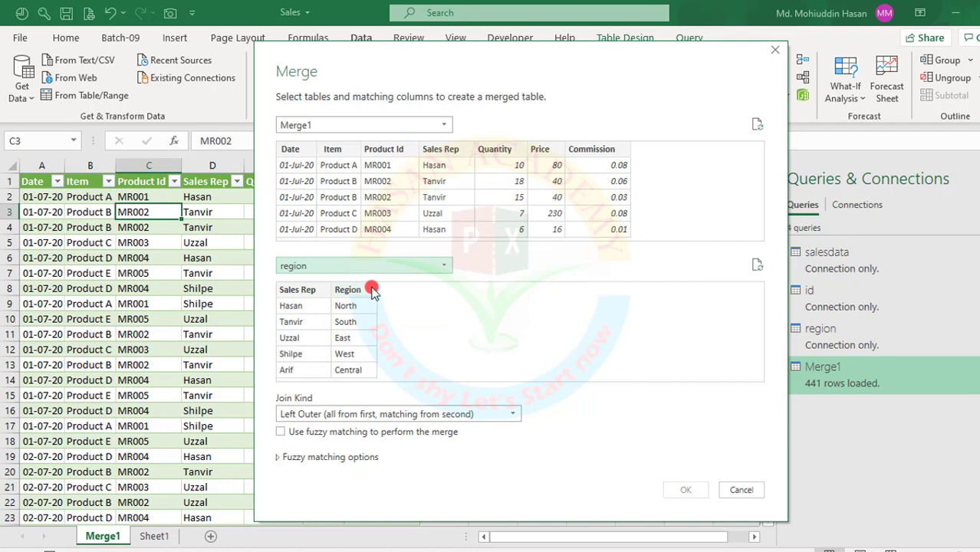
click(437, 151)
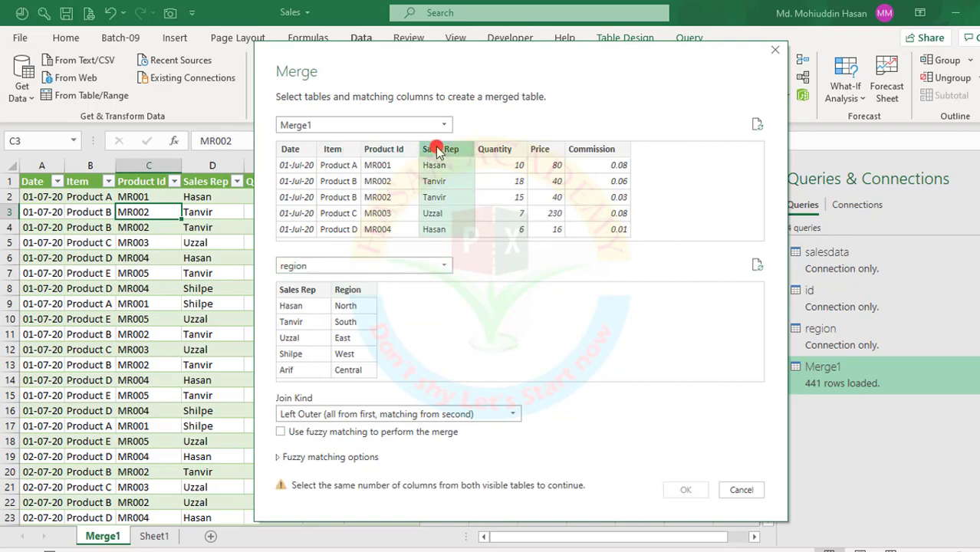
click(301, 291)
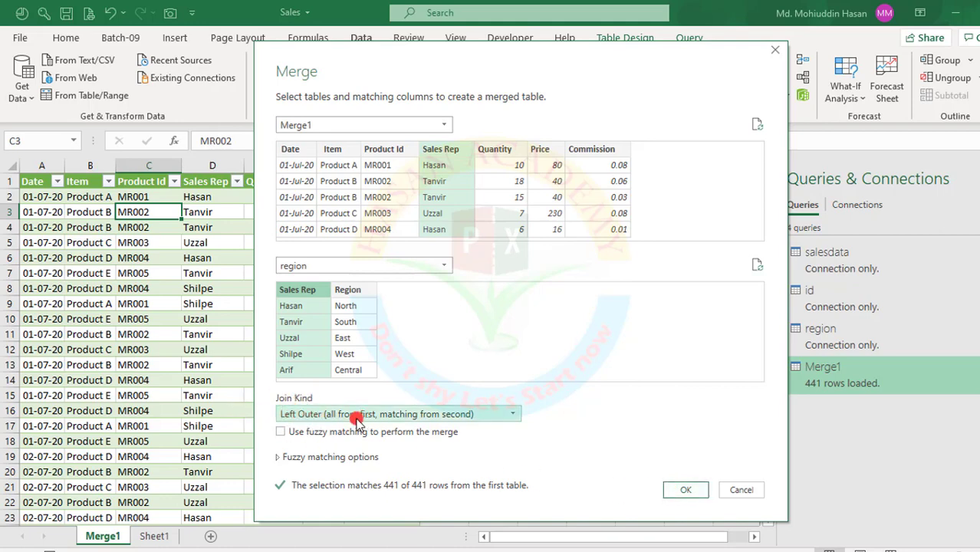
click(705, 491)
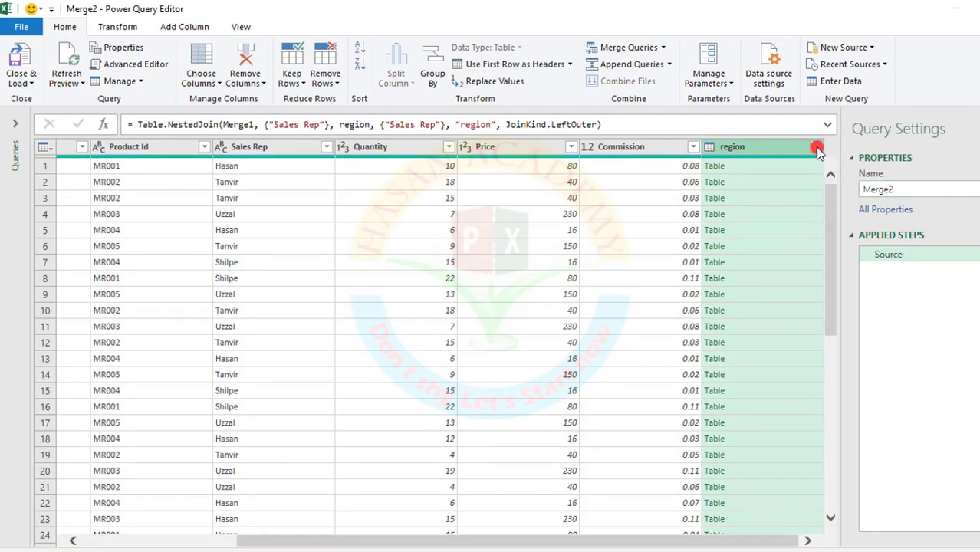
- Expand the merged region column to include only its Region field, leaving out Sales Rep
click(816, 147)
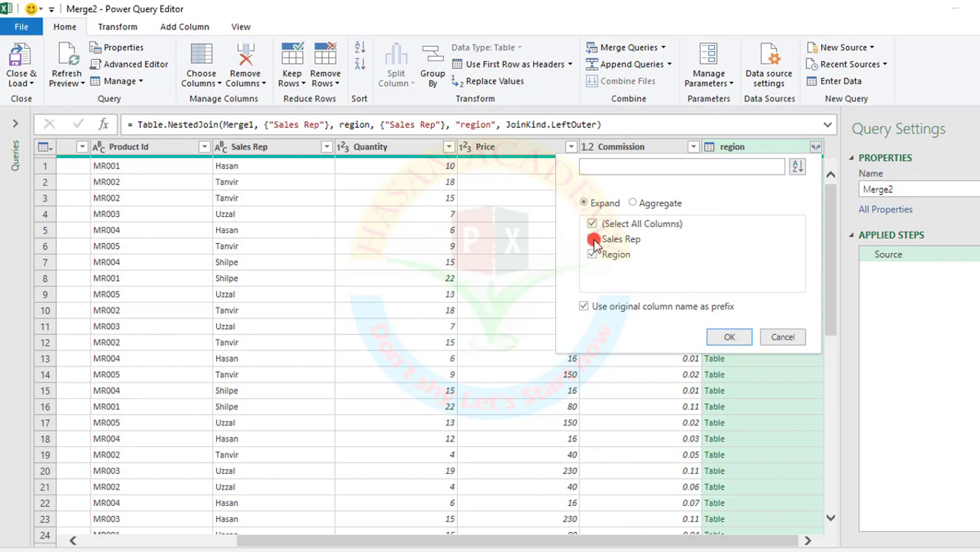
click(593, 239)
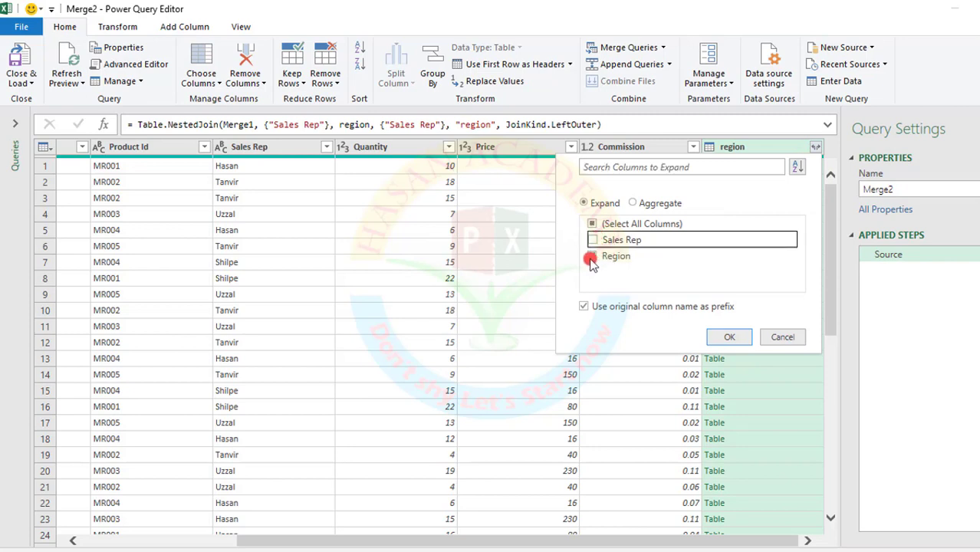
click(739, 336)
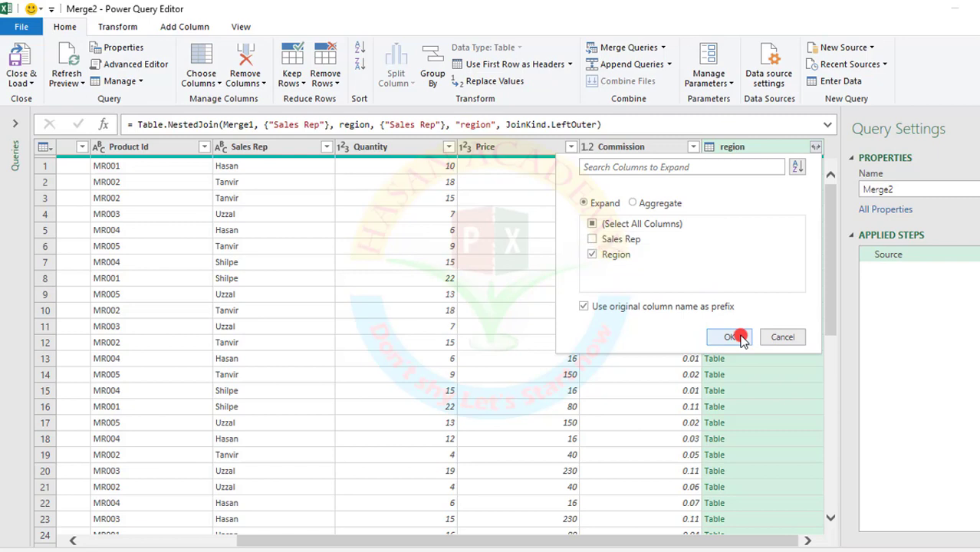
- Rename the expanded region.Region column to Region Name
double_click(771, 148)
click(775, 146)
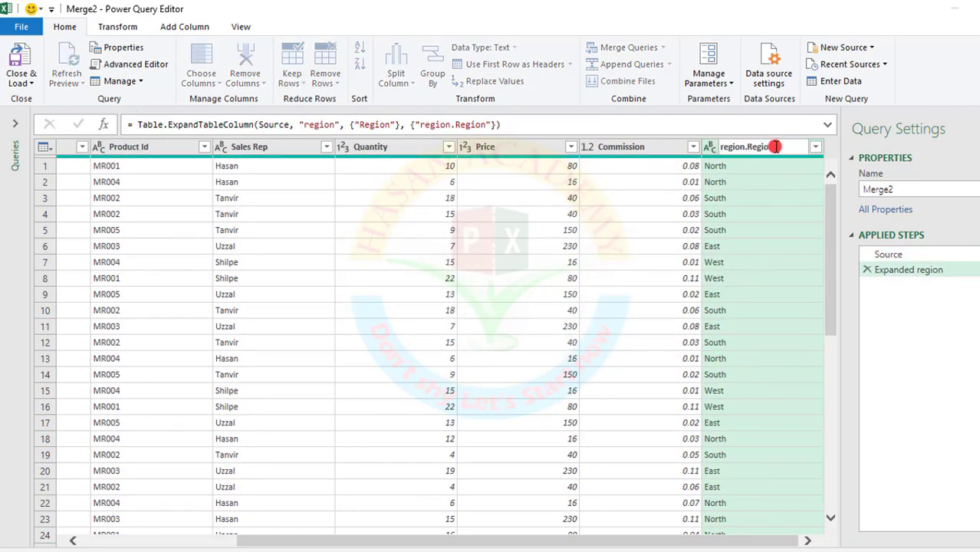
drag(750, 147, 721, 149)
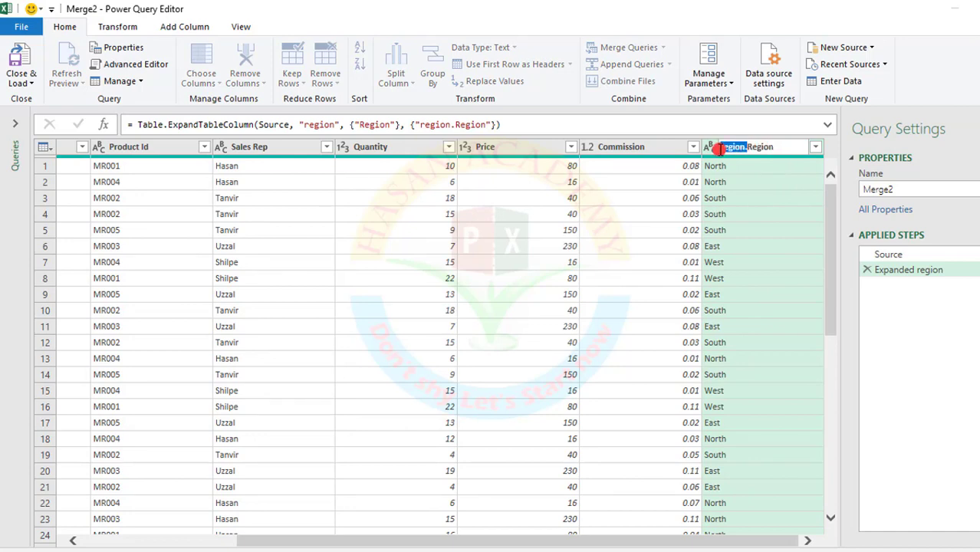
key(BackSpace)
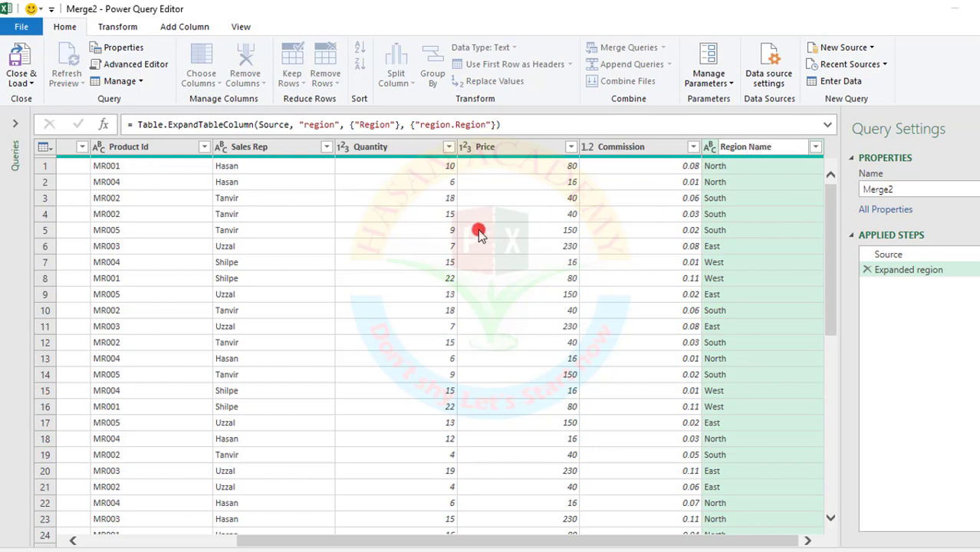
click(414, 239)
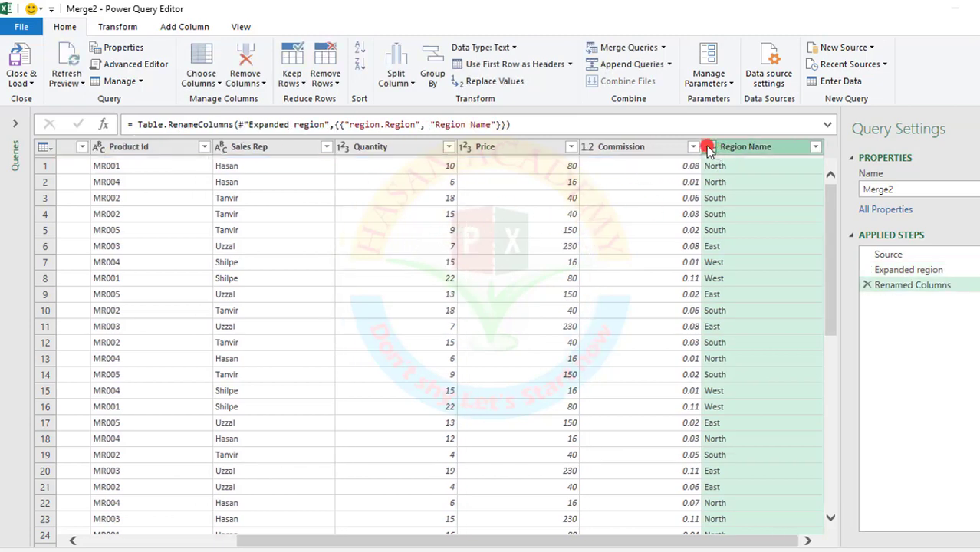
- Move the Region Name column between Sales Rep and Quantity, and close and load the query to a worksheet
drag(705, 147, 335, 151)
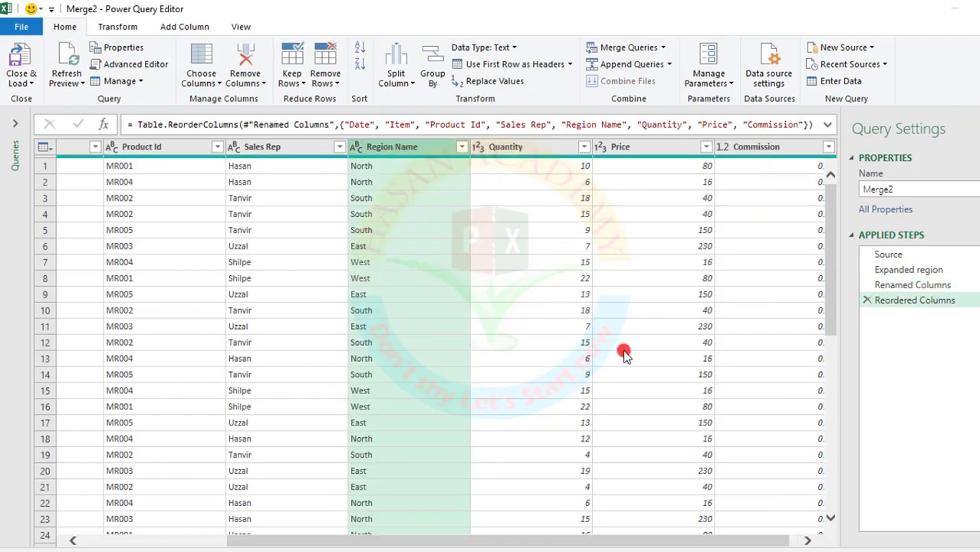
click(28, 81)
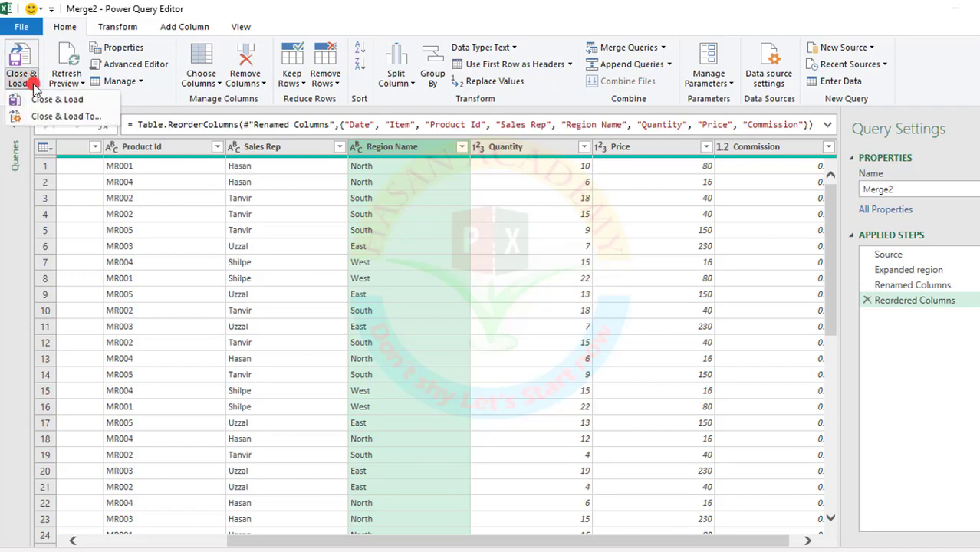
click(41, 100)
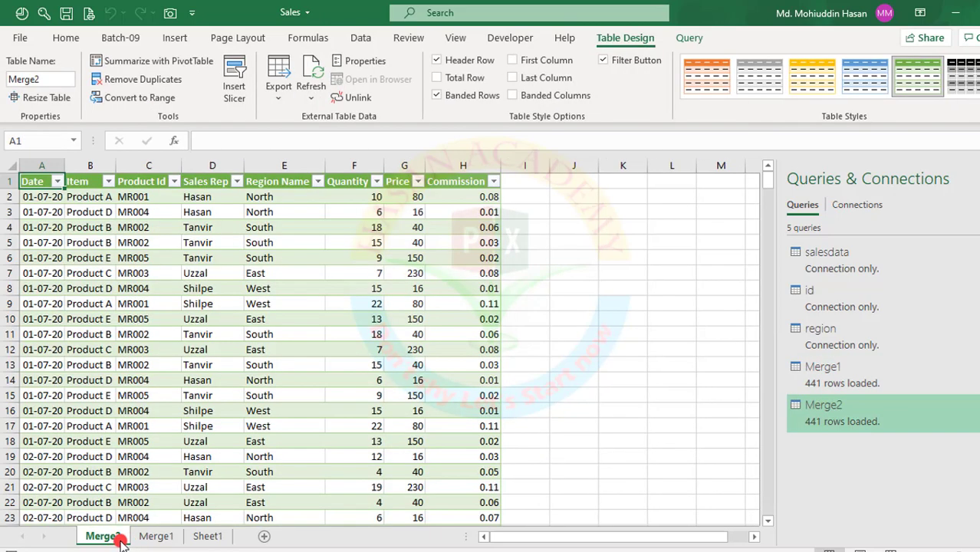
- Review the Product Id and Region Name columns in the loaded Merge2 table
click(150, 290)
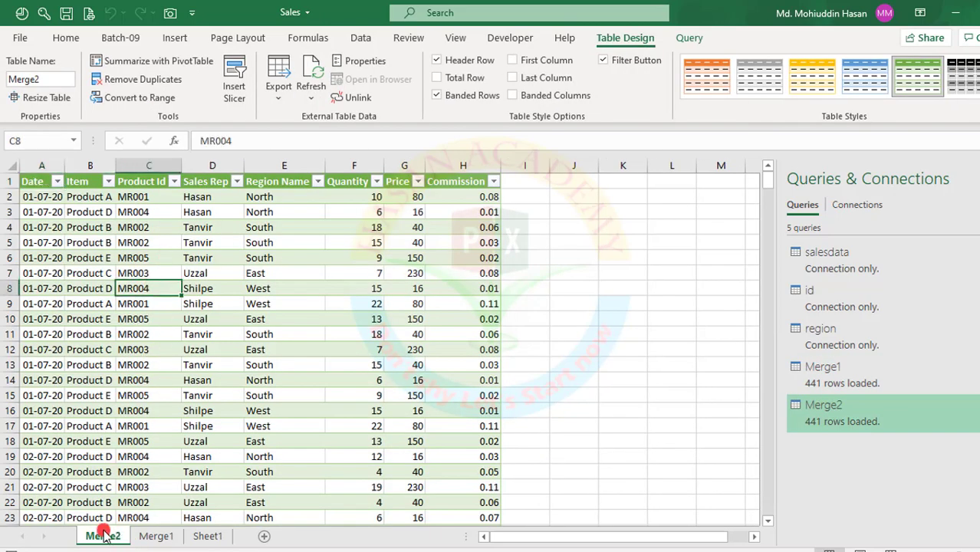
click(150, 182)
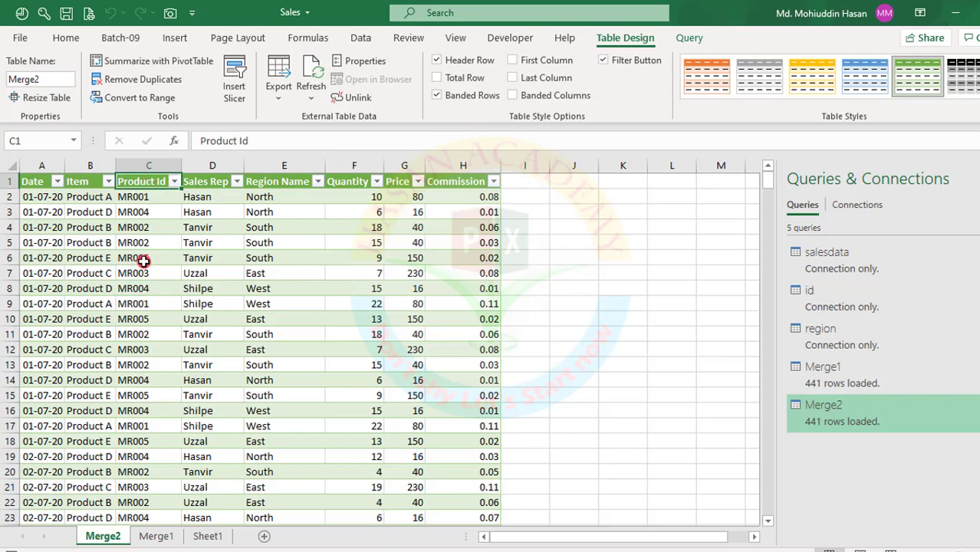
click(271, 181)
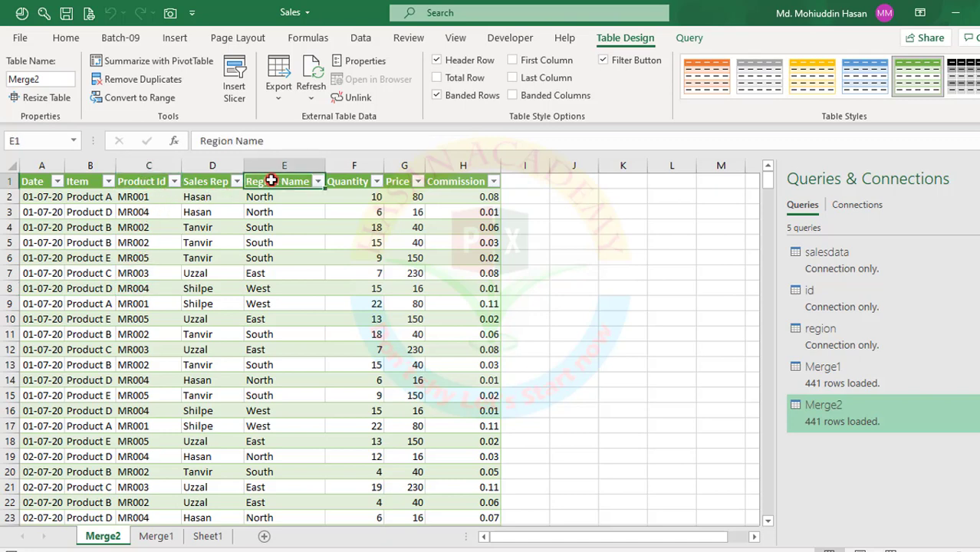
click(367, 221)
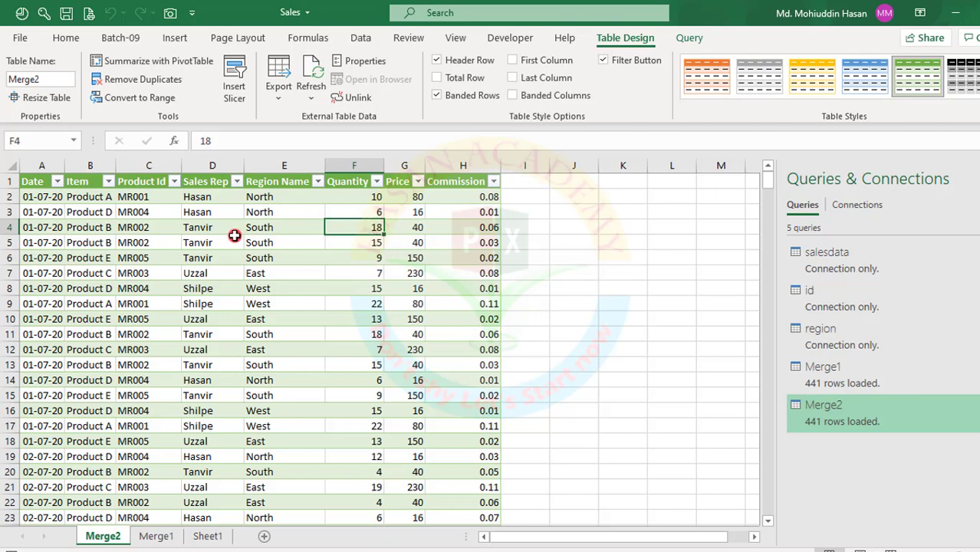
- Insert a PivotTable based on the Merge2 table on a new worksheet
click(164, 256)
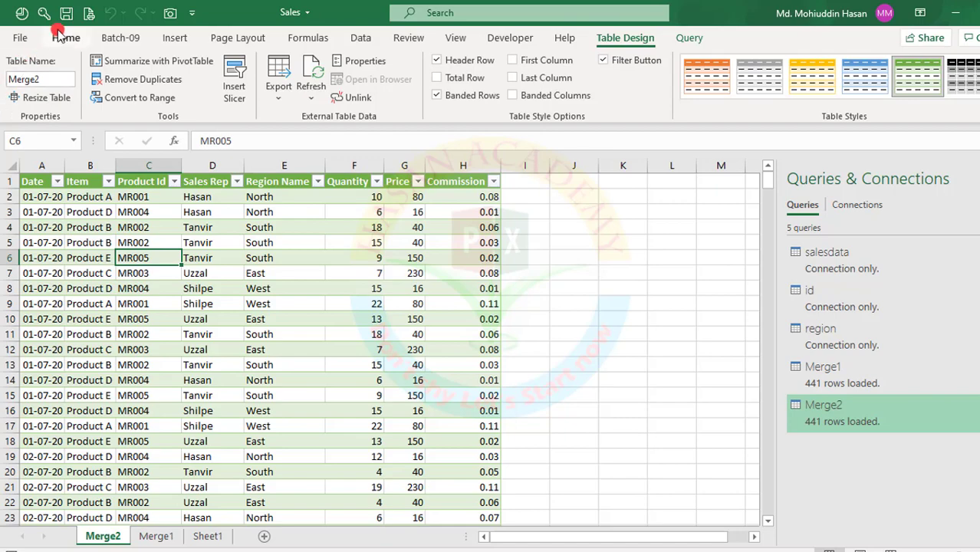
click(173, 40)
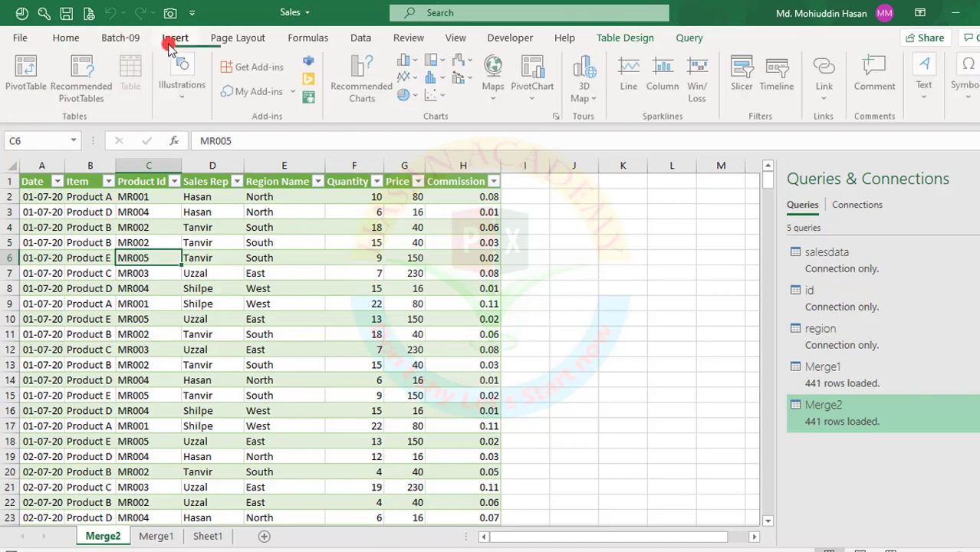
click(28, 69)
click(377, 355)
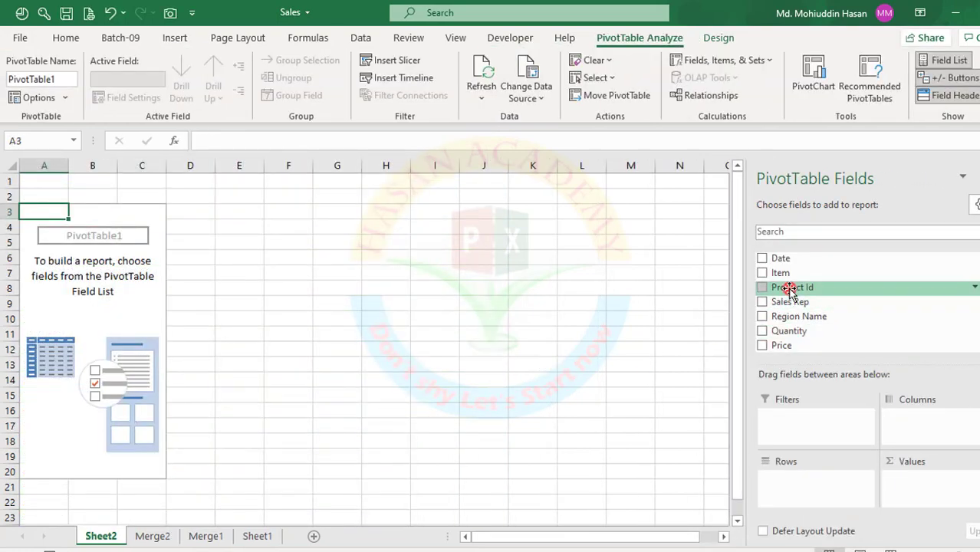
- Build the PivotTable with Sales Rep as rows and the sum of Quantity as values
drag(758, 304, 802, 484)
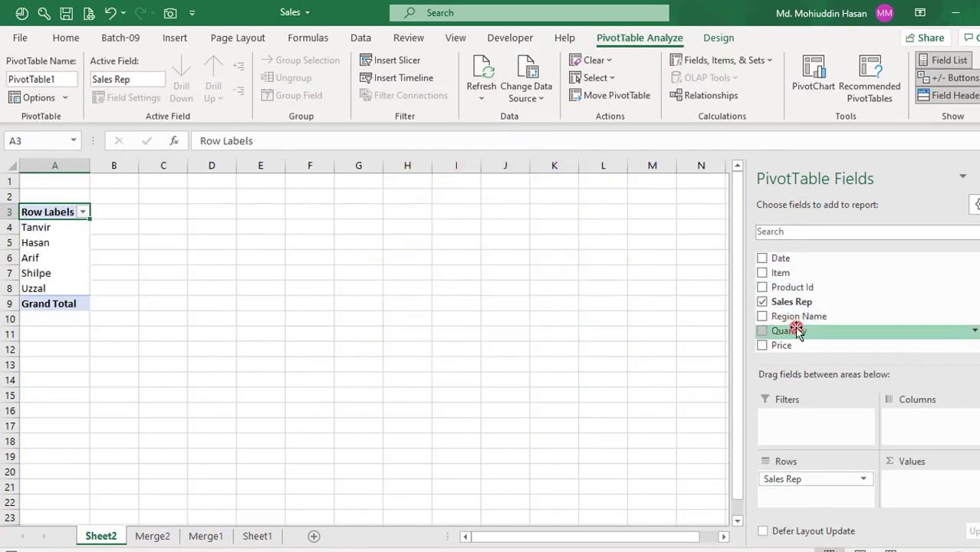
drag(794, 331, 929, 485)
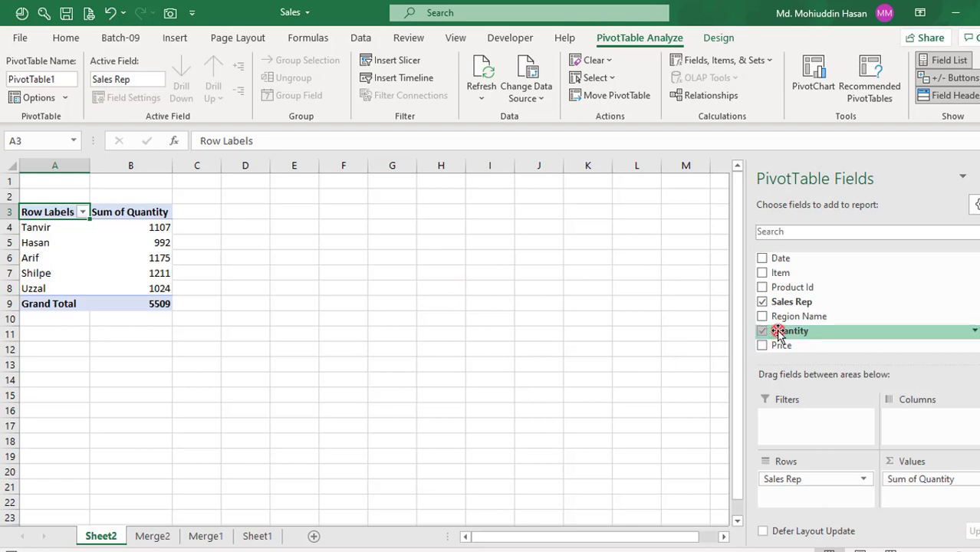
click(106, 258)
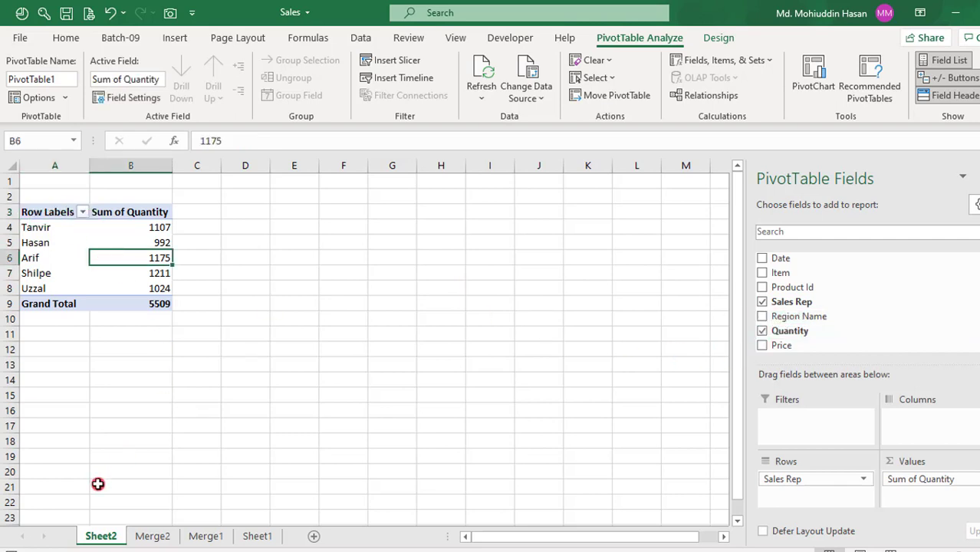